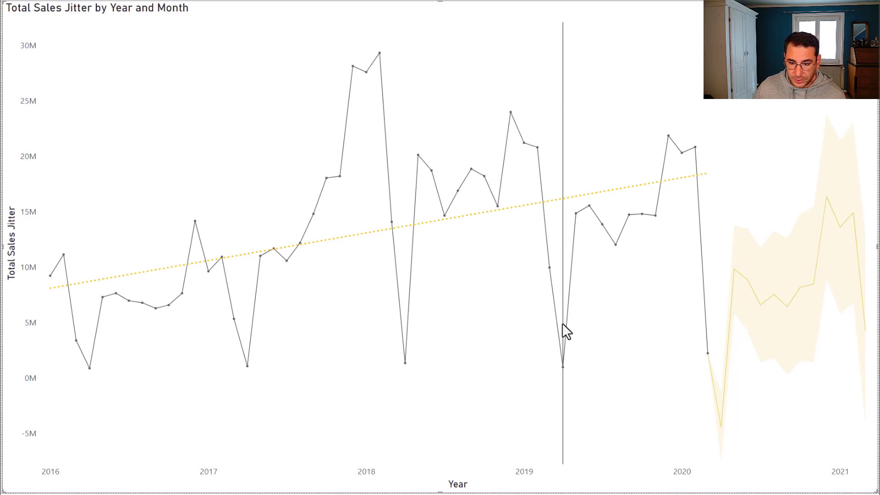
# Step: Check the Year filter list and keep years 2016–2020 selected
pyautogui.moveTo(566, 319)
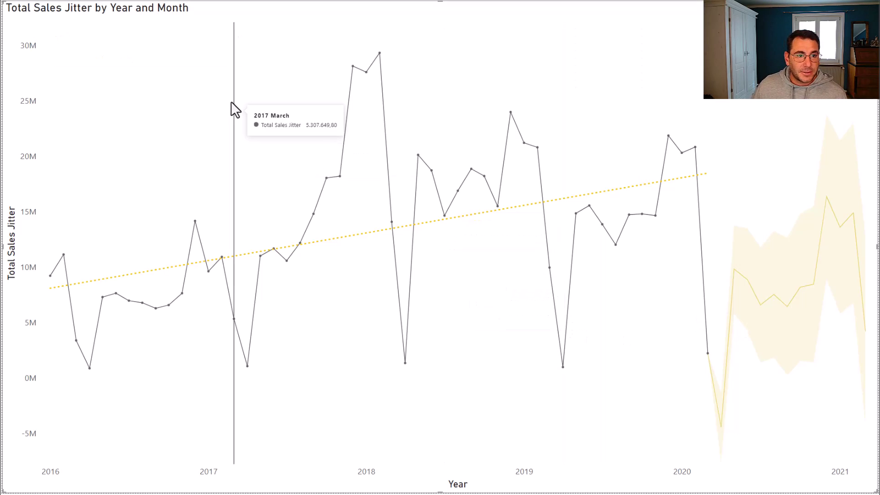
pyautogui.click(110, 62)
pyautogui.scroll(-4, 127, 94)
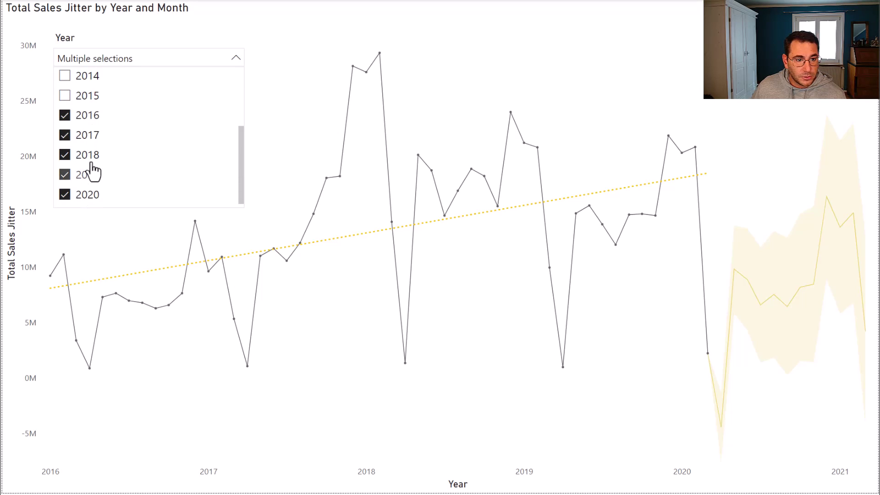
pyautogui.click(163, 64)
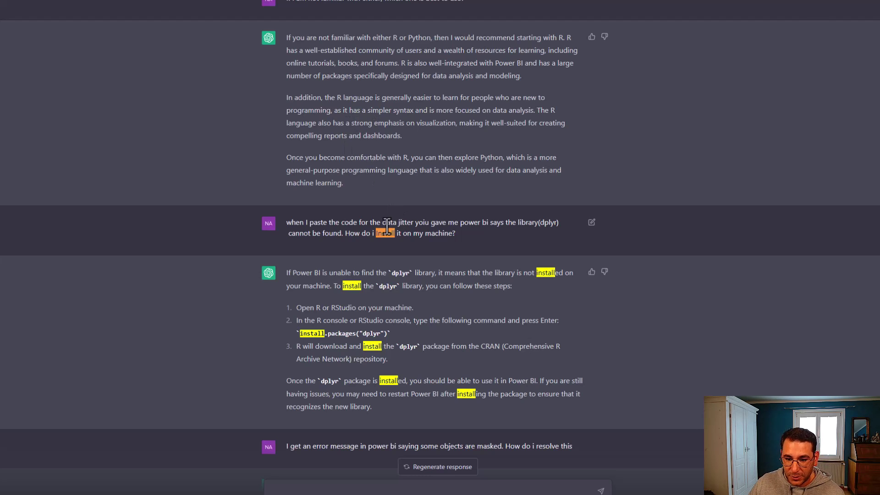
# Step: Step through the chat's 'install' matches until the RODBC install step shows
pyautogui.scroll(-2, 404, 276)
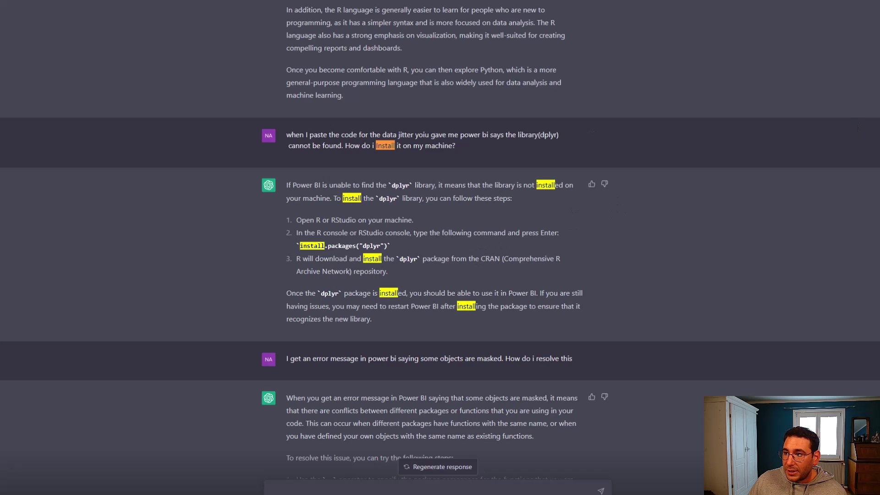
pyautogui.press('Return')
pyautogui.press('Return')
pyautogui.press('Return')
pyautogui.press('Return')
pyautogui.press('Return')
pyautogui.press('Return')
pyautogui.press('Return')
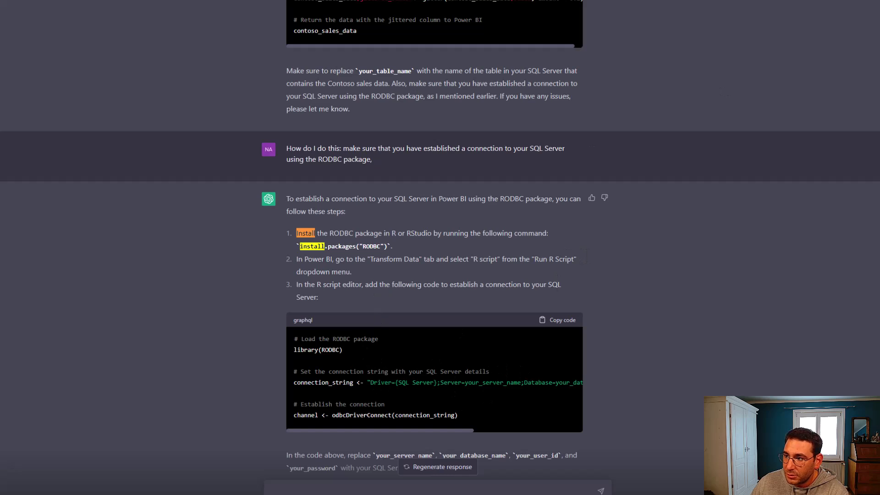
pyautogui.scroll(-20, 720, 228)
# Step: Scroll the chat and highlight the -0.5, 0.5 jitter range in the code
pyautogui.scroll(-20, 514, 232)
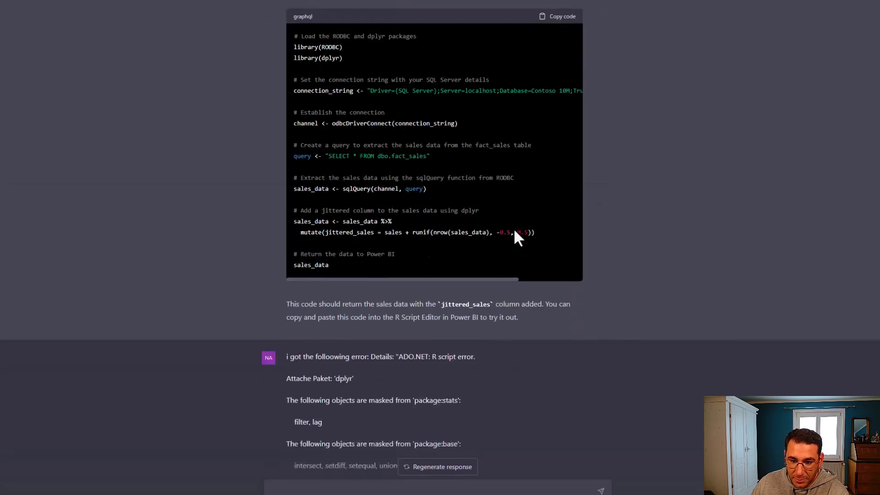
pyautogui.scroll(-20, 514, 232)
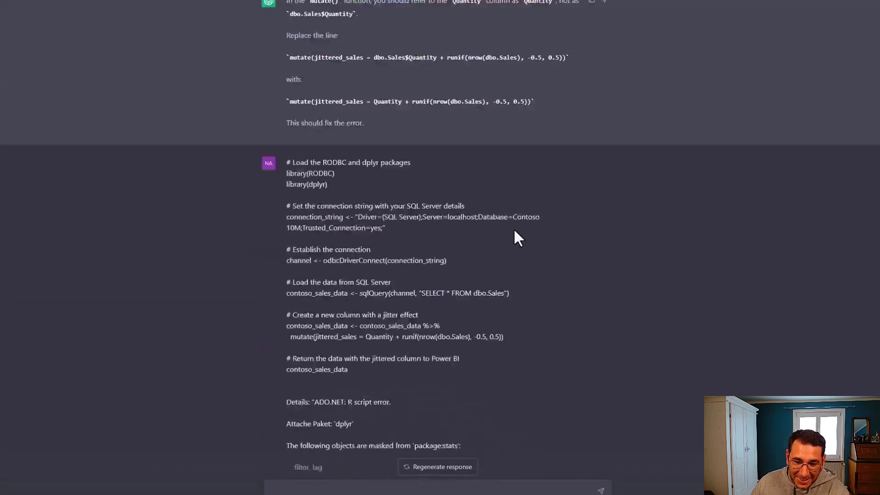
pyautogui.scroll(-20, 514, 232)
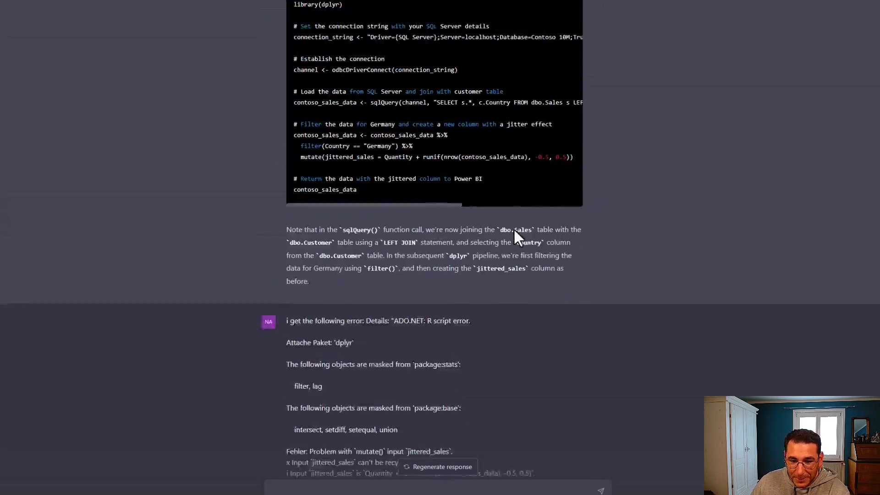
pyautogui.scroll(-20, 518, 237)
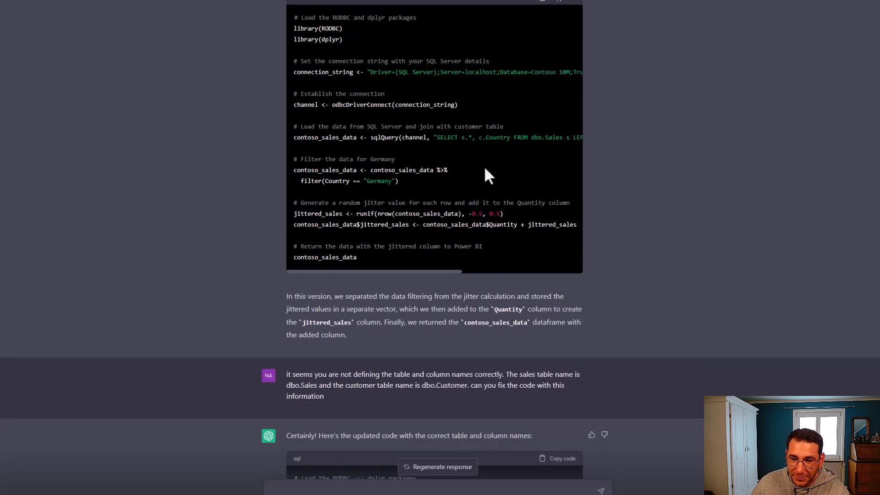
pyautogui.scroll(-3, 427, 287)
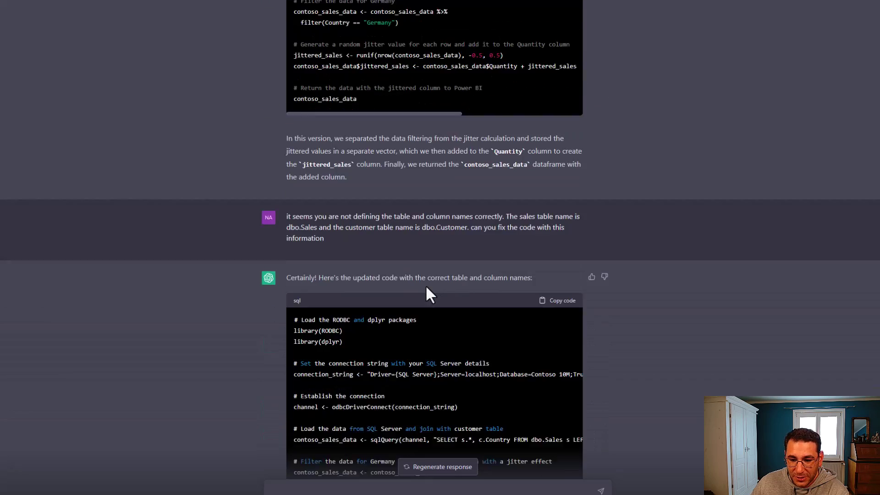
pyautogui.scroll(-3, 426, 285)
pyautogui.scroll(-2, 413, 315)
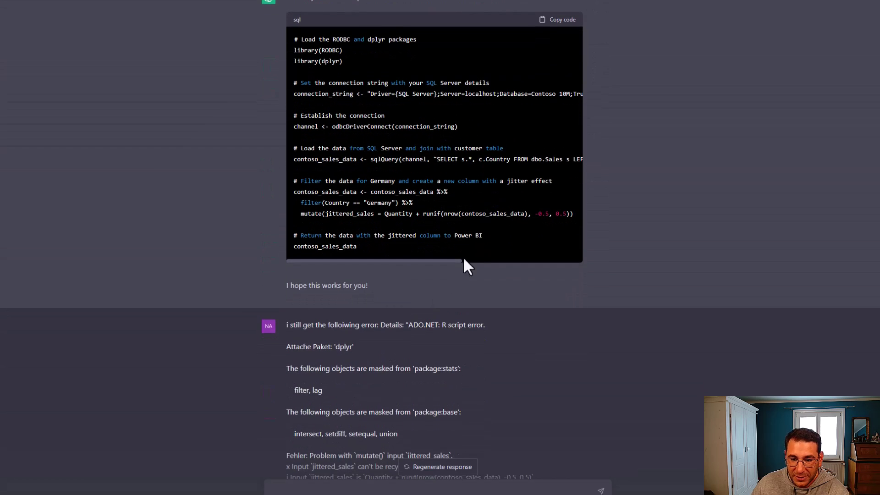
pyautogui.moveTo(535, 213); pyautogui.dragTo(568, 213)
pyautogui.click(514, 287)
pyautogui.click(541, 290)
# Step: Scroll to the last code block above the 'well done this code works' message
pyautogui.scroll(-3, 385, 222)
pyautogui.scroll(-20, 385, 223)
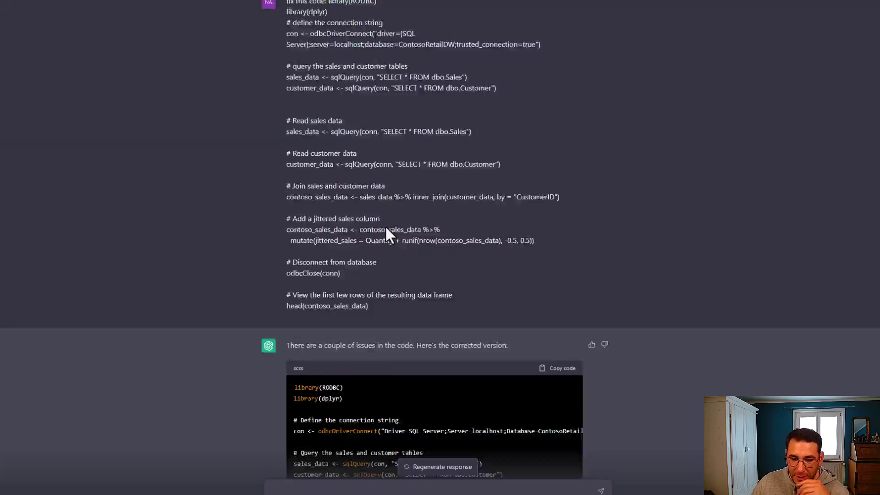
pyautogui.scroll(-20, 385, 225)
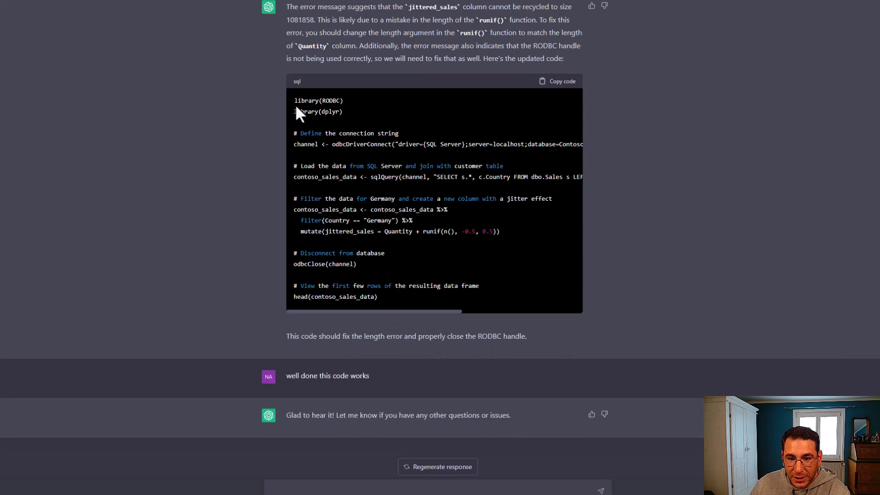
pyautogui.moveTo(449, 309); pyautogui.dragTo(291, 94)
pyautogui.click(606, 112)
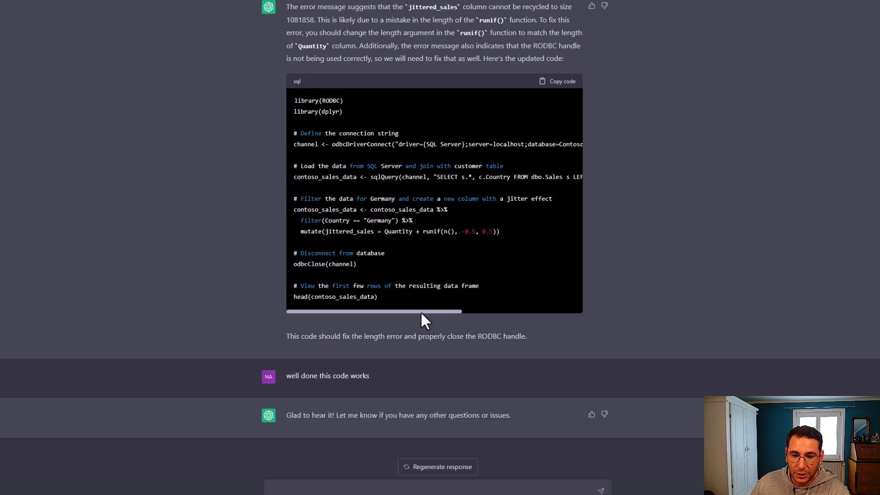
pyautogui.moveTo(419, 311); pyautogui.dragTo(381, 311)
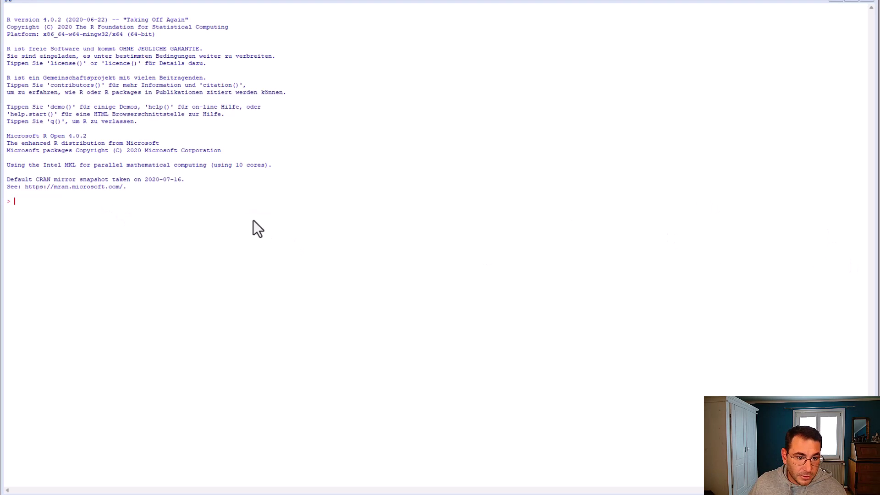
# Step: Run install.packages("RODBC"), then paste and run the dplyr install command
pyautogui.click(86, 204)
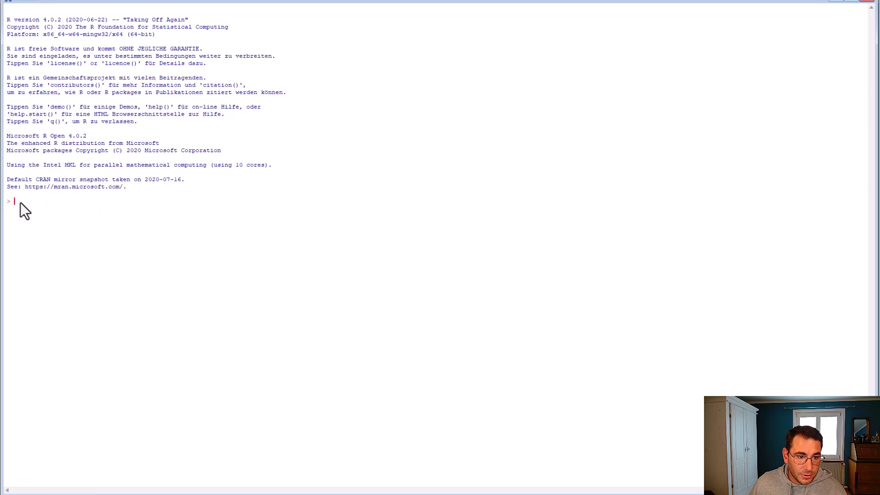
pyautogui.write('install.packages("RODBC")')
pyautogui.press('Return')
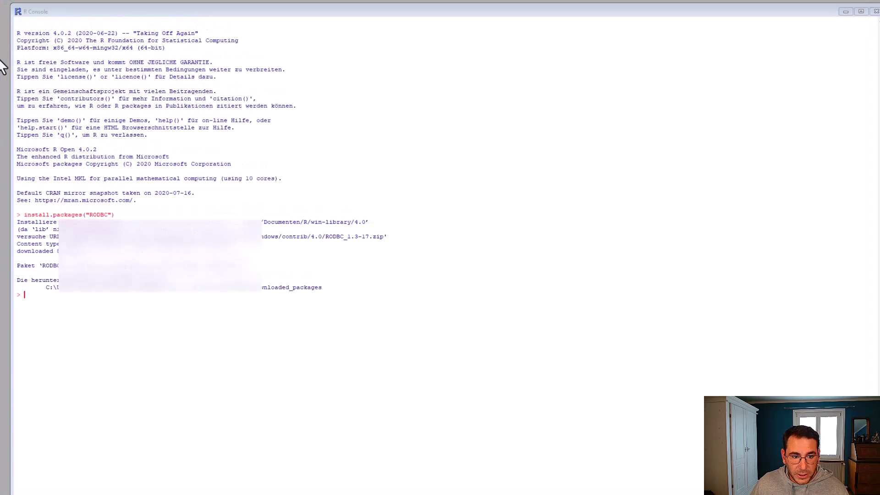
pyautogui.click(55, 296)
pyautogui.write('install.packages("dplyr")')
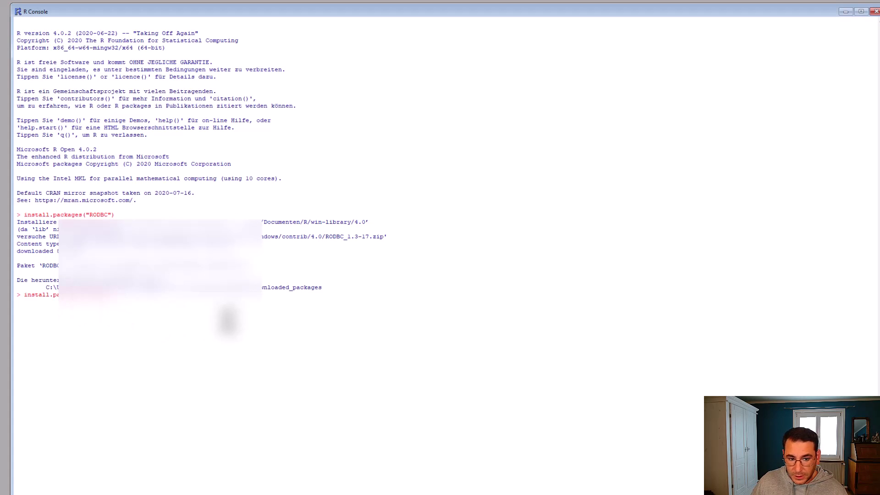
pyautogui.press('Return')
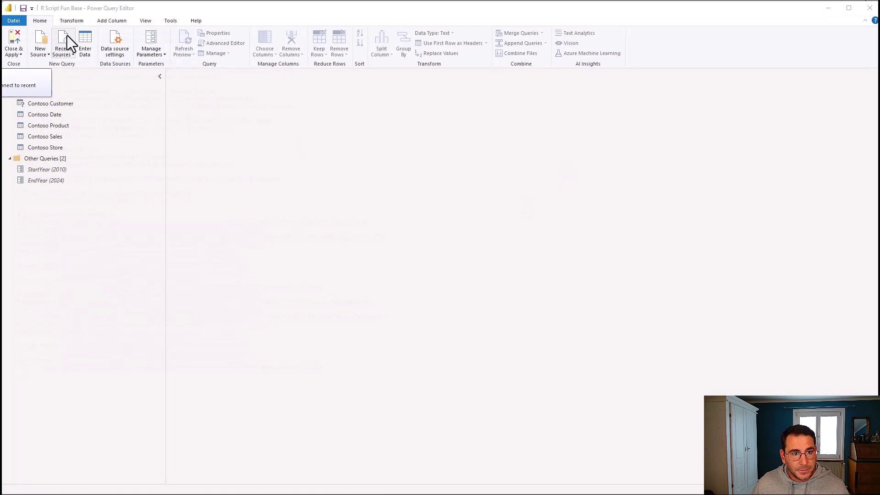
# Step: Search the Get Data catalogue for 'r s' and connect with the R script source
pyautogui.click(42, 56)
pyautogui.click(34, 221)
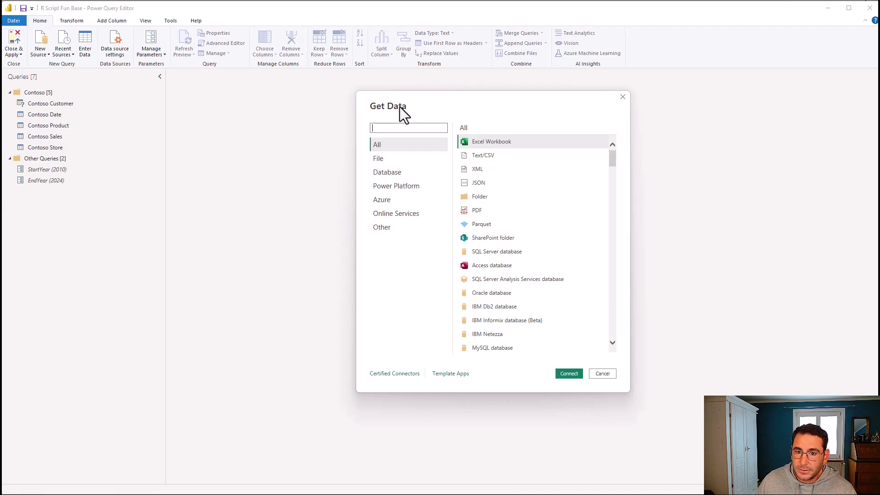
pyautogui.write('r script')
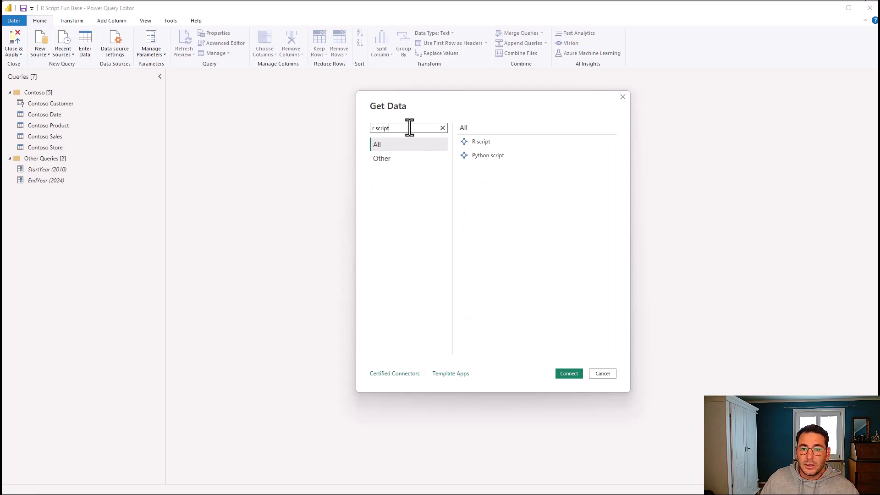
pyautogui.click(491, 139)
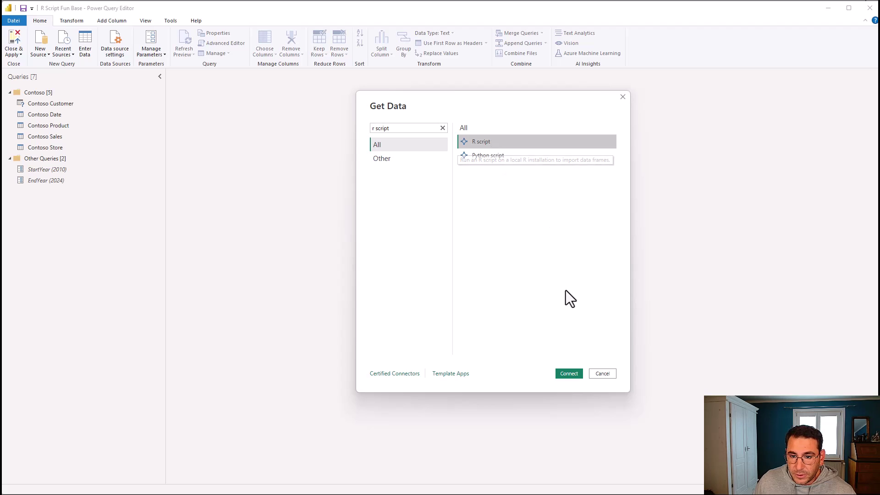
pyautogui.click(570, 371)
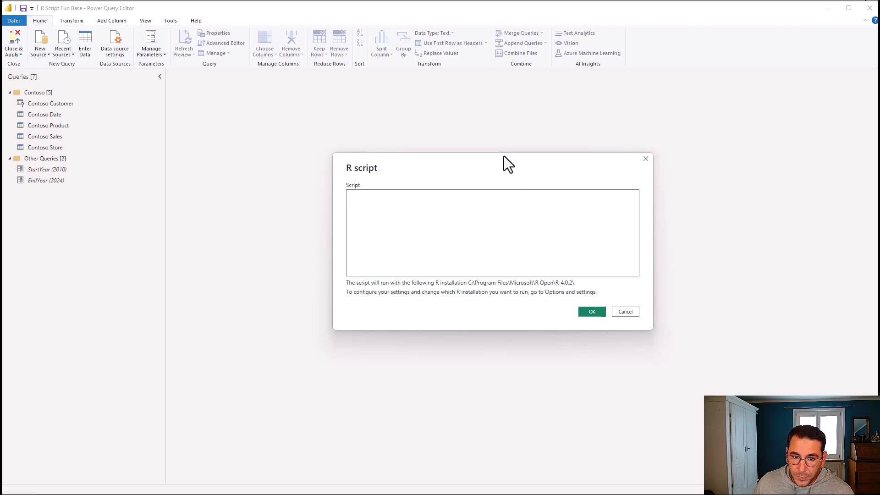
# Step: Paste the prepared R script into the empty R script dialog
pyautogui.moveTo(504, 156); pyautogui.dragTo(428, 126)
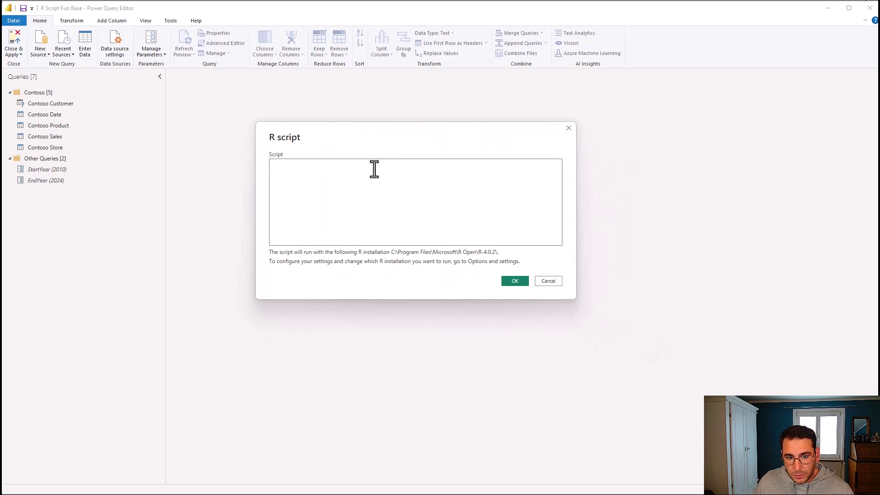
pyautogui.hotkey('ctrl', 'v')
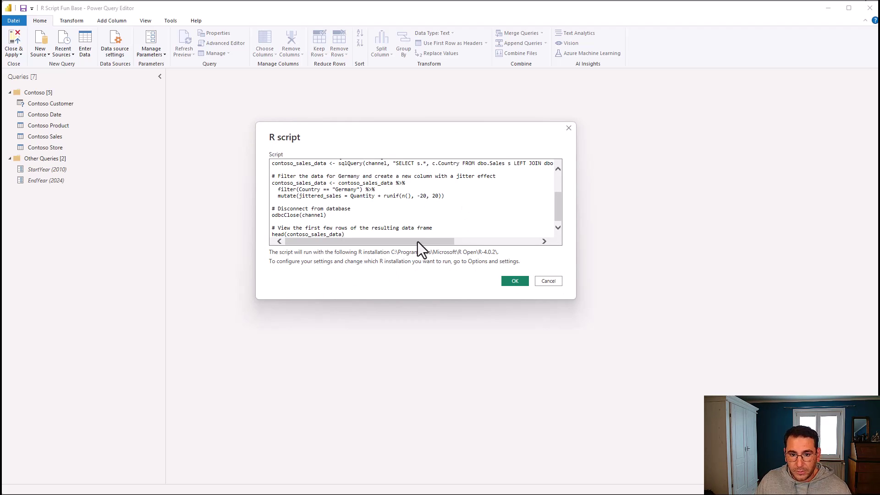
pyautogui.scroll(3, 438, 216)
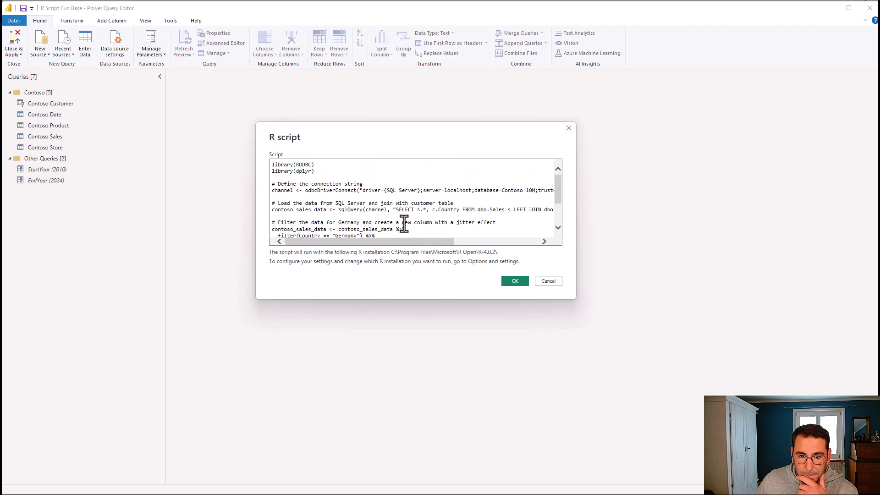
pyautogui.moveTo(380, 244)
pyautogui.mouseDown()
pyautogui.moveTo(489, 245)
pyautogui.moveTo(379, 246)
pyautogui.mouseUp()
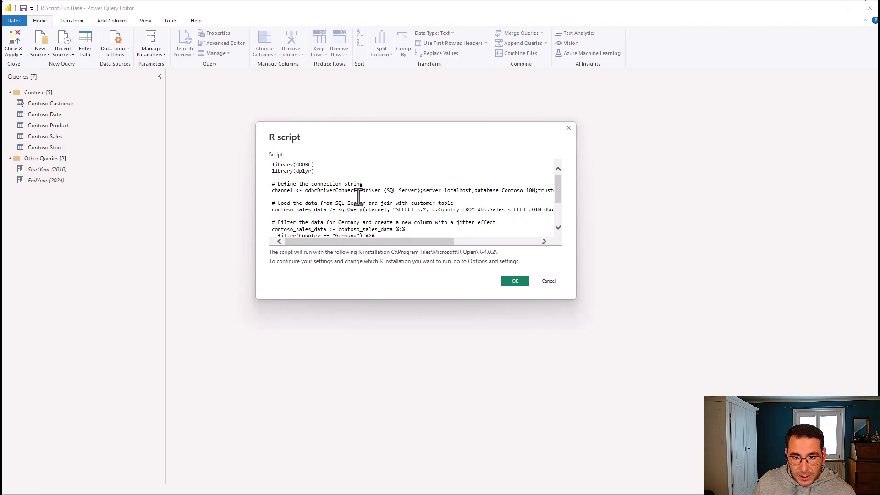
pyautogui.moveTo(379, 241); pyautogui.dragTo(420, 241)
pyautogui.moveTo(378, 190); pyautogui.dragTo(486, 193)
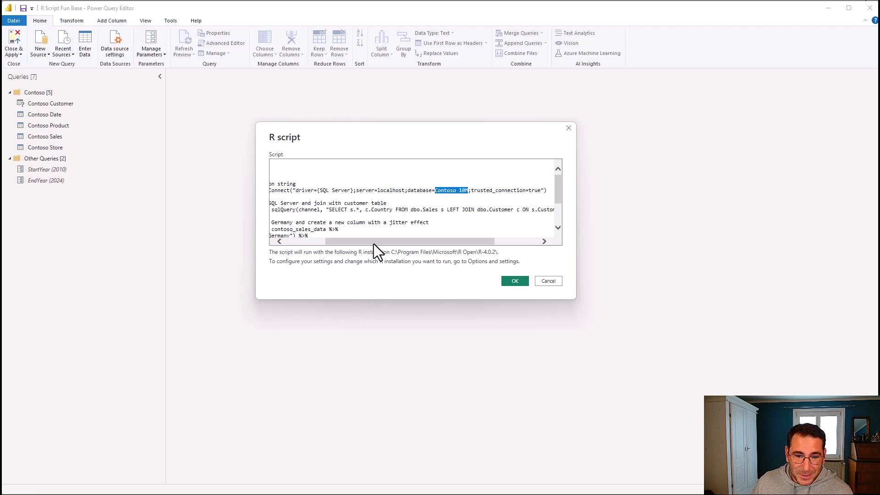
pyautogui.moveTo(373, 244)
pyautogui.mouseDown()
pyautogui.moveTo(326, 243)
pyautogui.moveTo(380, 241)
pyautogui.mouseUp()
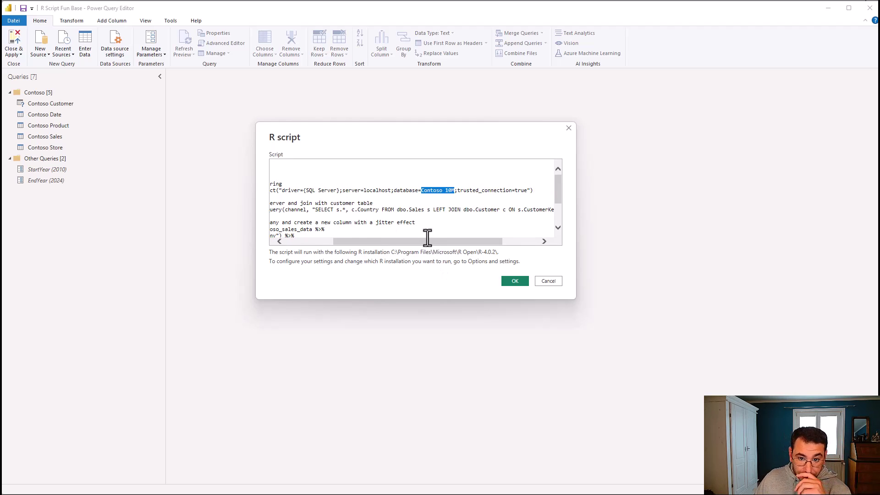
pyautogui.moveTo(426, 241); pyautogui.dragTo(359, 240)
# Step: Review the Germany country filter and jittered_sales line, then run the script
pyautogui.scroll(-1, 348, 220)
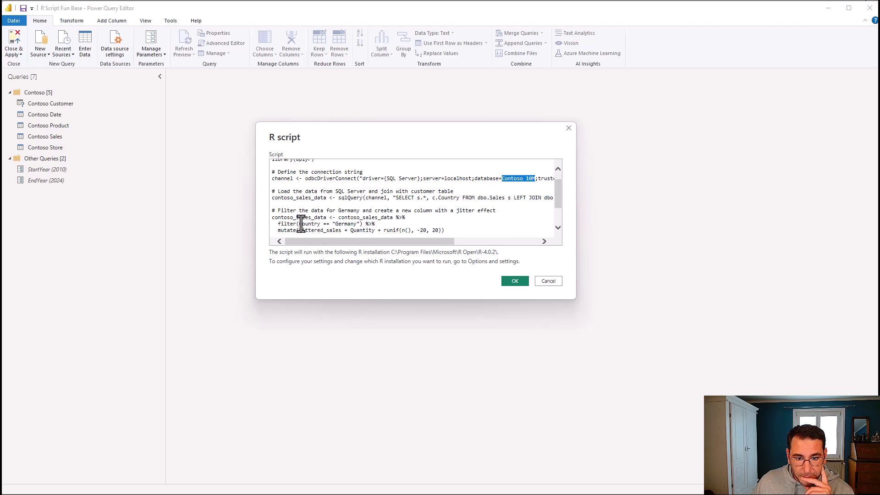
pyautogui.moveTo(299, 225); pyautogui.dragTo(366, 224)
pyautogui.scroll(-1, 390, 213)
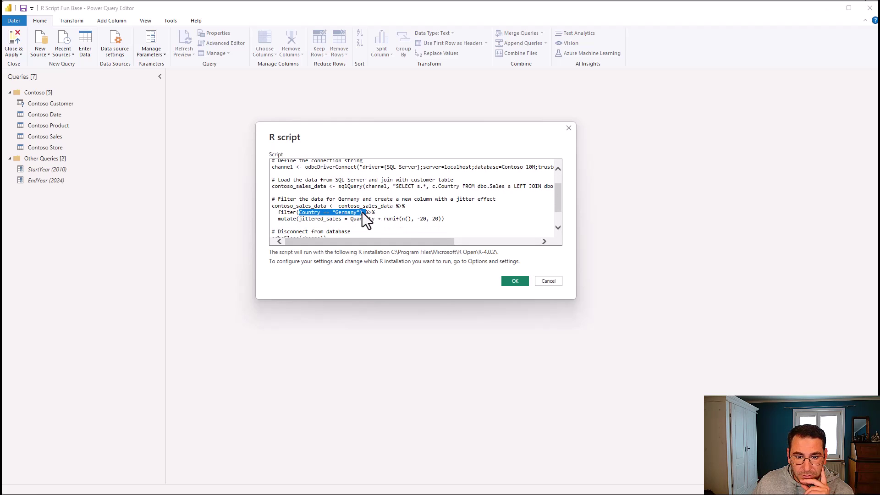
pyautogui.moveTo(277, 219); pyautogui.dragTo(444, 218)
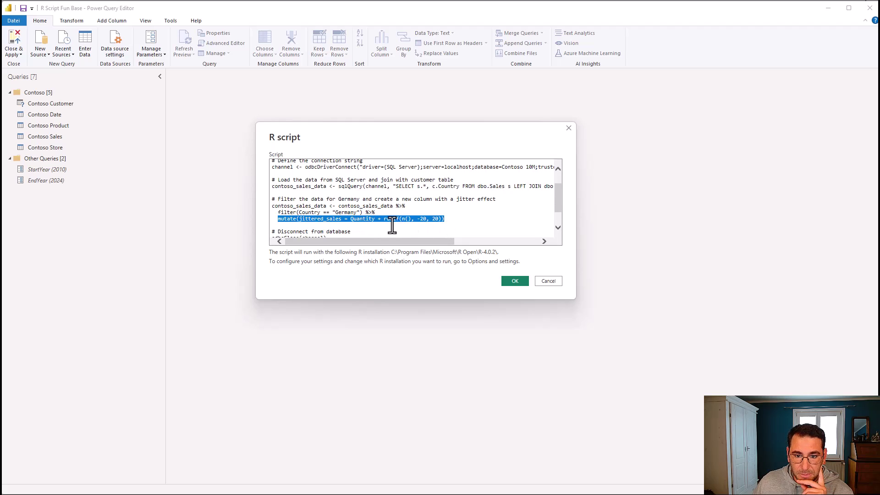
pyautogui.click(359, 221)
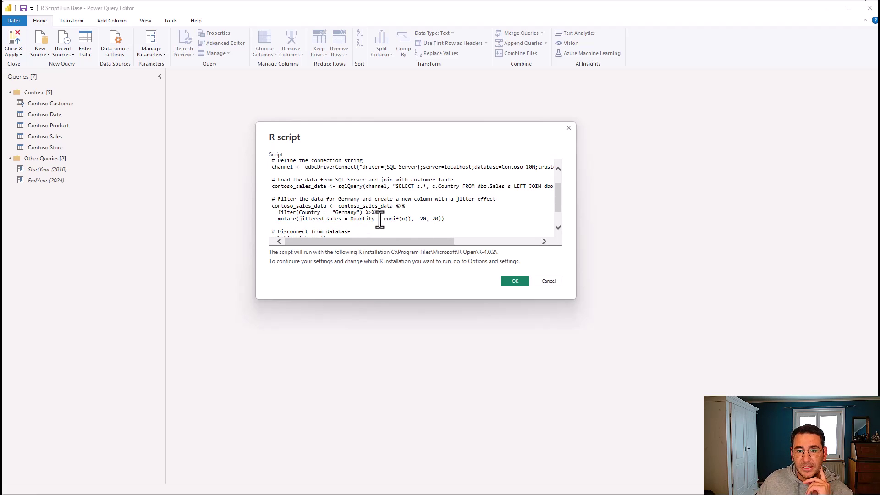
pyautogui.scroll(-2, 390, 218)
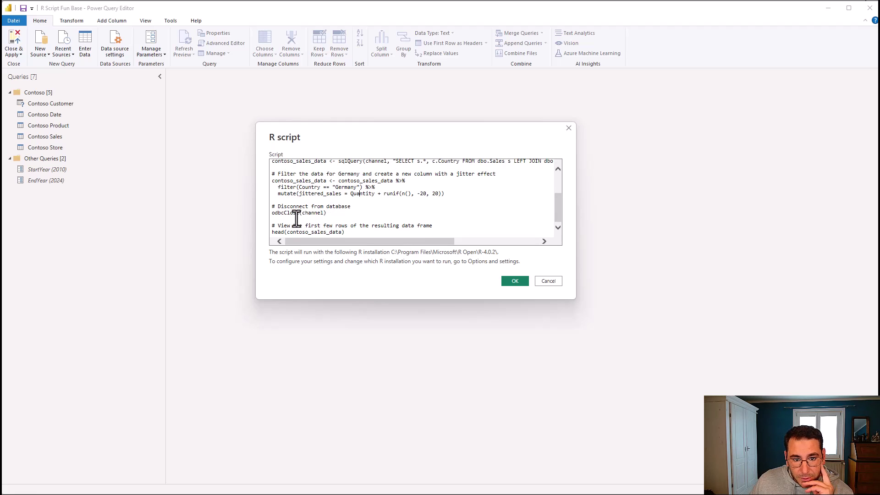
pyautogui.click(514, 281)
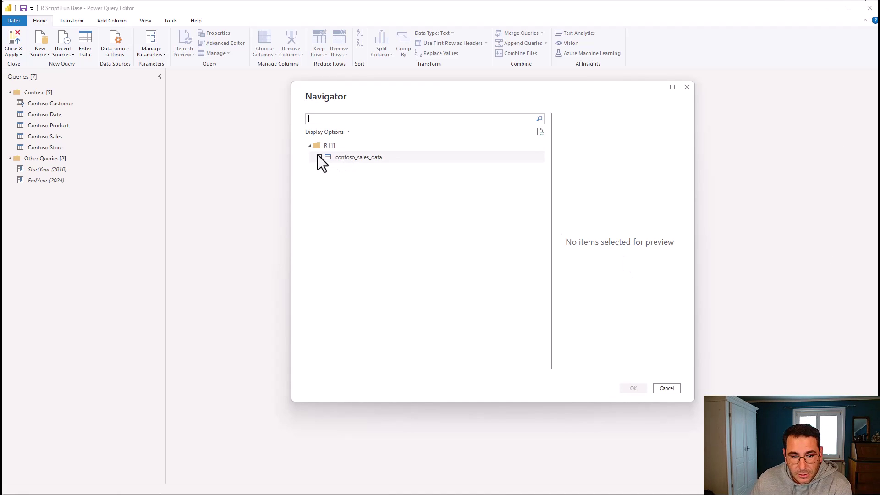
# Step: Tick contoso_sales_data under R in the Navigator and load it
pyautogui.click(320, 157)
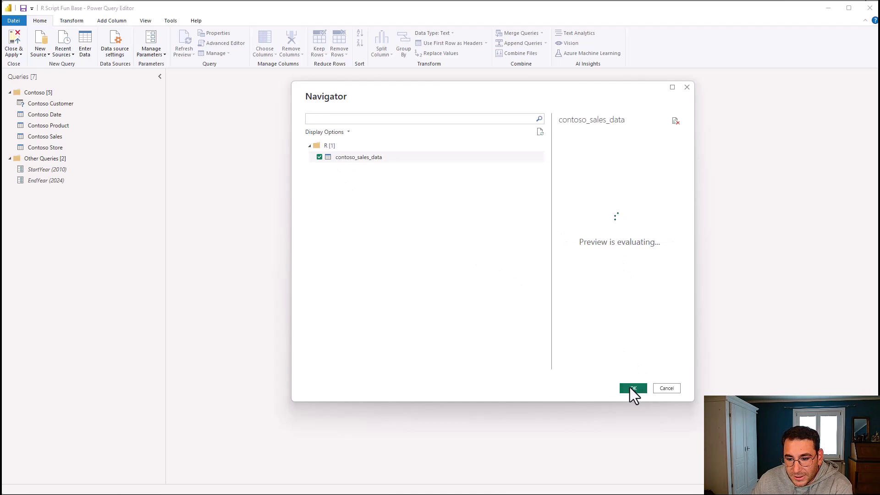
pyautogui.click(632, 388)
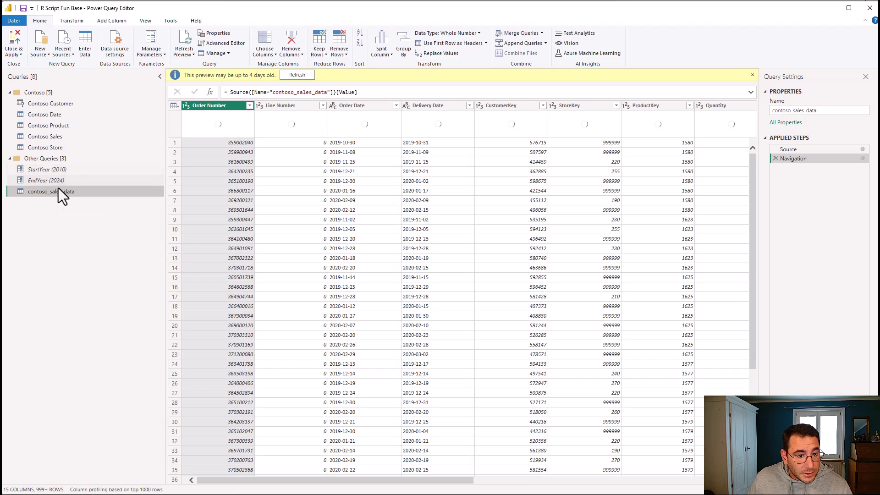
# Step: Move the contoso_sales_data query below Contoso Store in the query list
pyautogui.moveTo(58, 191); pyautogui.dragTo(57, 157)
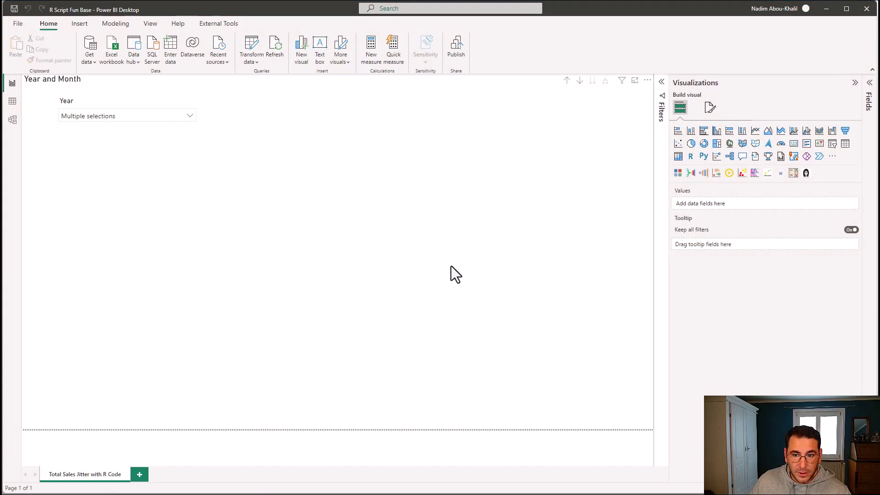
# Step: With the line chart selected, show the Fields pane and briefly expand Contoso Date
pyautogui.click(528, 238)
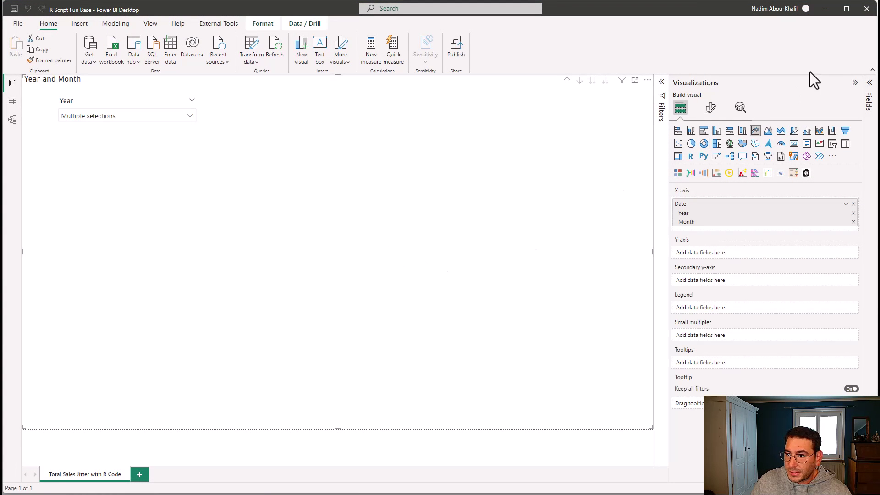
pyautogui.click(855, 83)
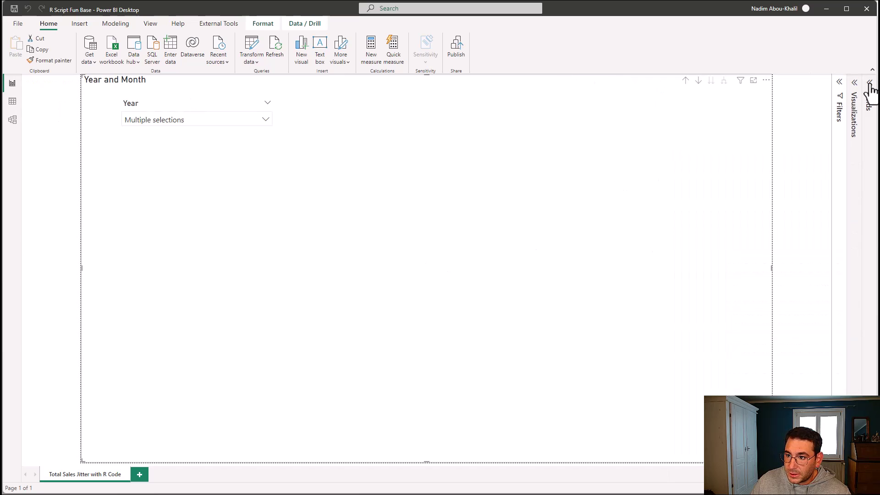
pyautogui.click(870, 83)
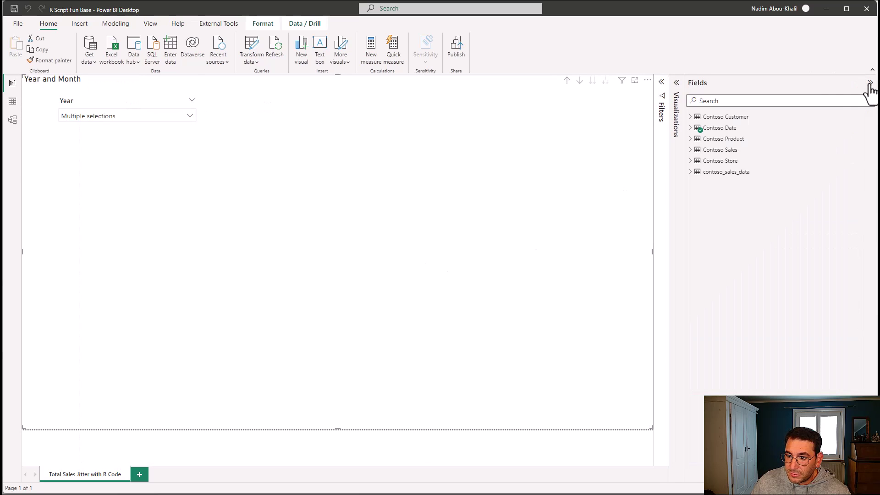
pyautogui.click(691, 128)
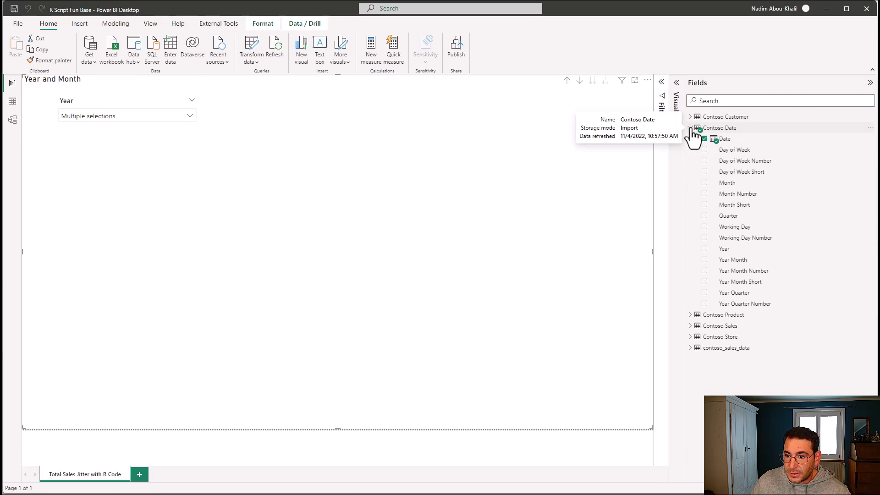
pyautogui.click(690, 128)
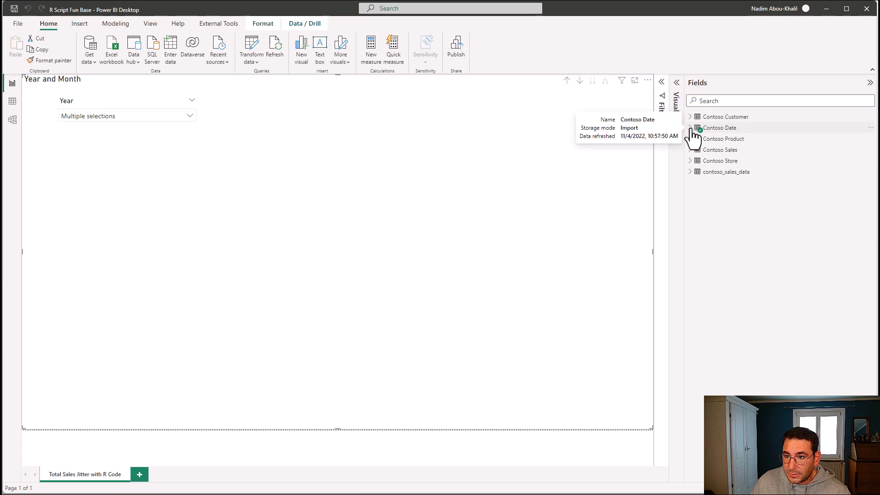
# Step: In Model view, place contoso_sales_data beside Contoso Date and link Delivery Date to Date
pyautogui.click(11, 120)
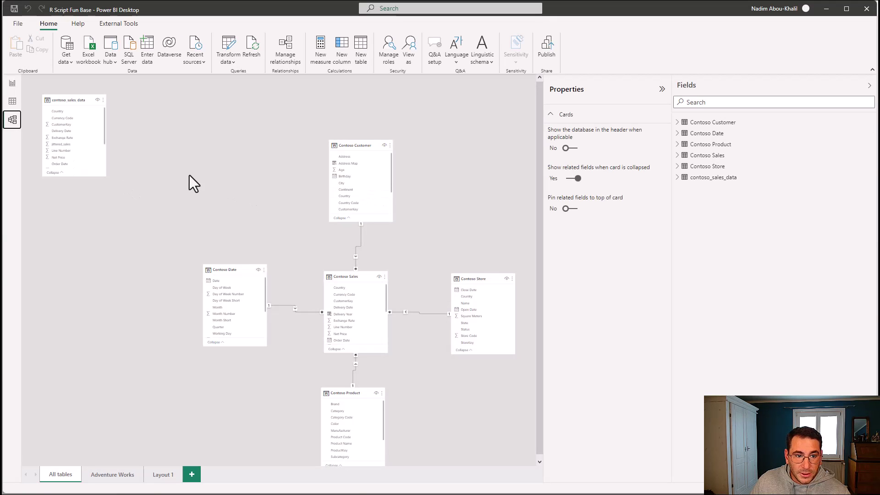
pyautogui.click(824, 88)
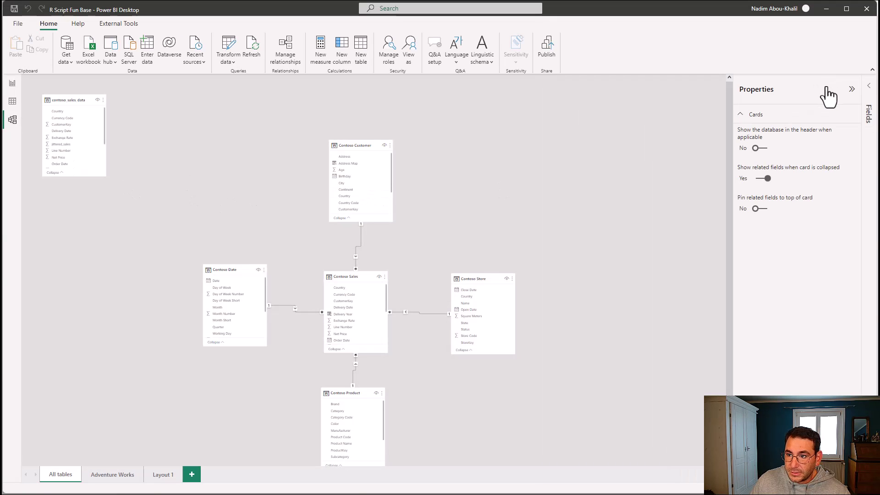
pyautogui.click(826, 89)
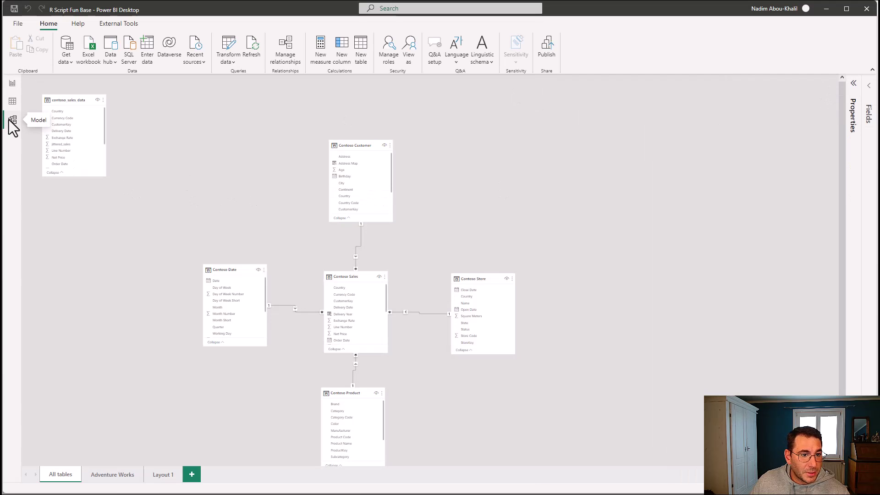
pyautogui.moveTo(64, 103); pyautogui.dragTo(115, 268)
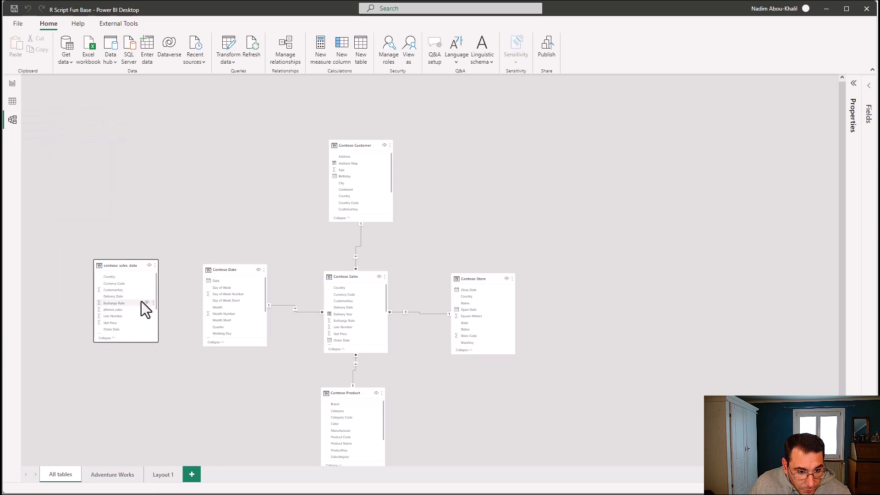
pyautogui.moveTo(120, 298); pyautogui.dragTo(222, 279)
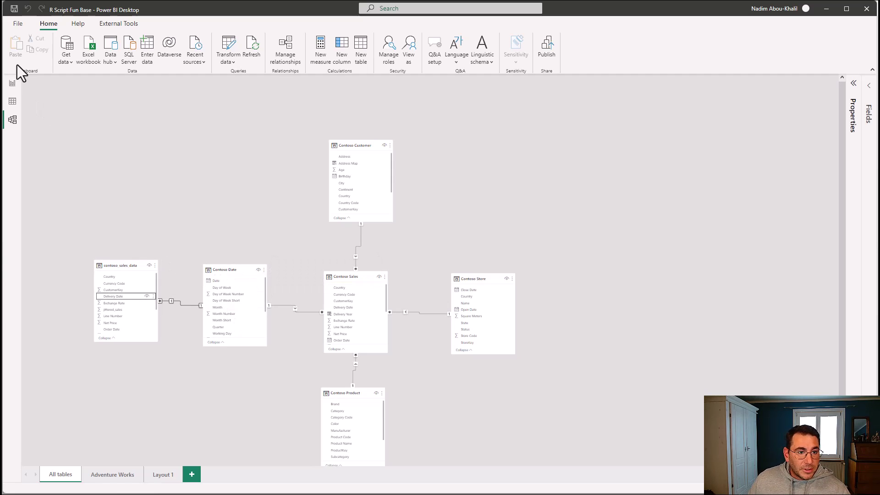
# Step: Expand contoso_sales_data and inspect the jittered_sales, Quantity, Unit Cost and Order Date columns
pyautogui.click(13, 86)
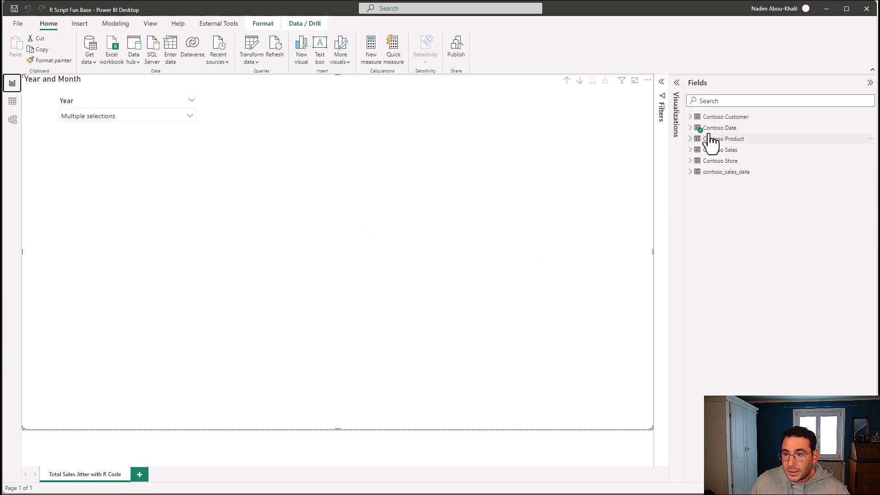
pyautogui.click(690, 171)
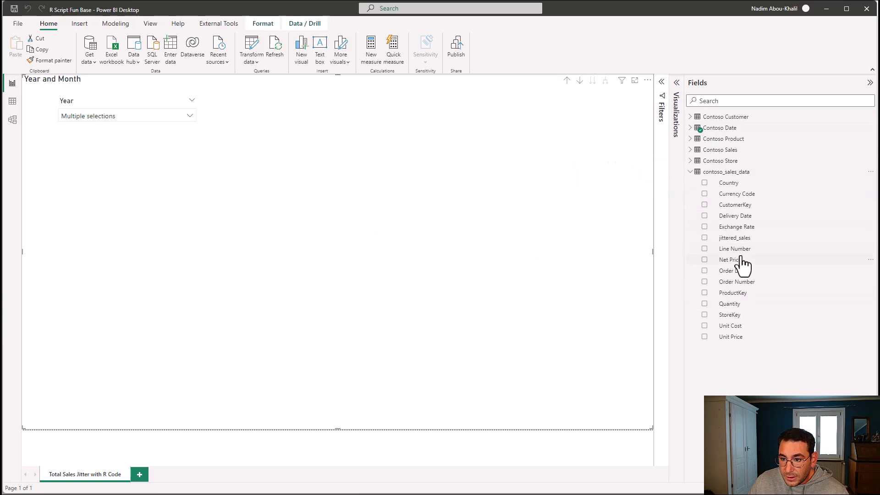
pyautogui.click(759, 239)
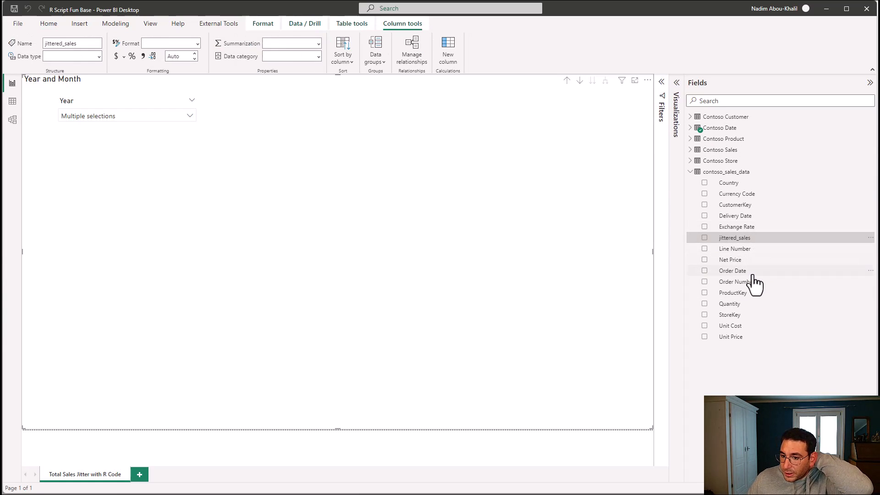
pyautogui.click(746, 305)
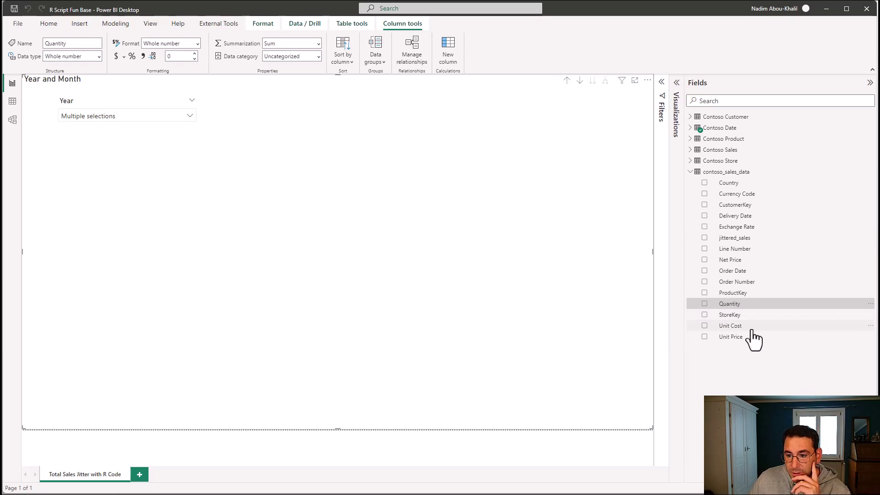
pyautogui.click(752, 327)
pyautogui.click(751, 272)
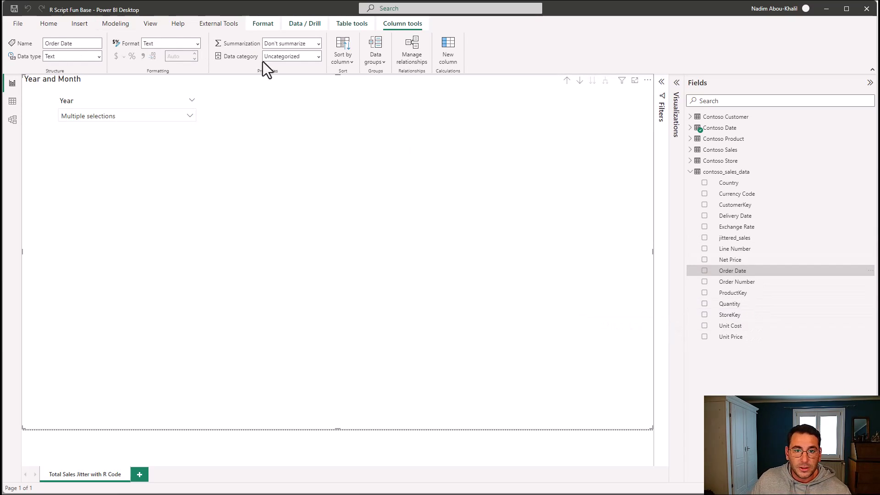
# Step: Create the calculated column Total Sales = contoso_sales_data[Quantity]*contoso_sales_data[Unit Cost]
pyautogui.click(56, 27)
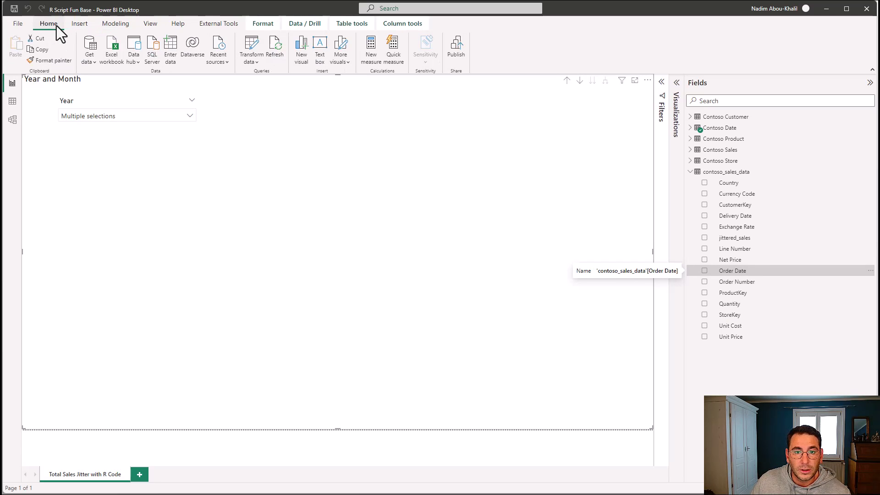
pyautogui.click(403, 24)
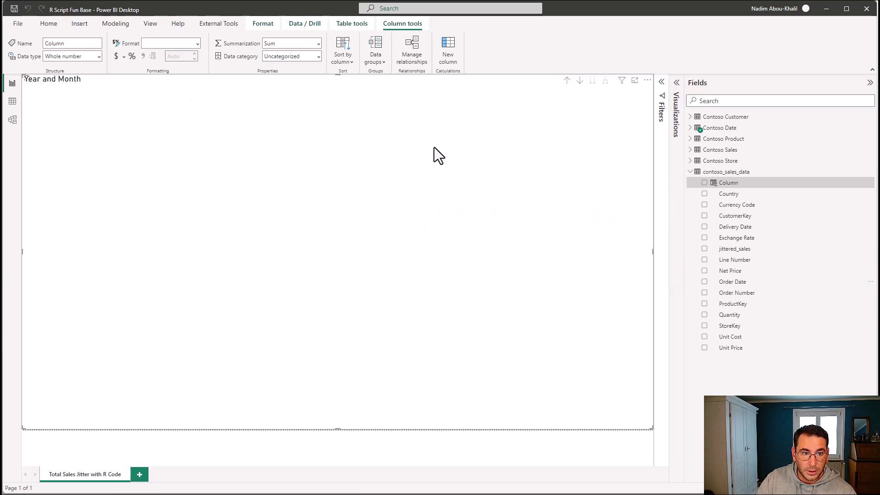
pyautogui.write('Total Sales =')
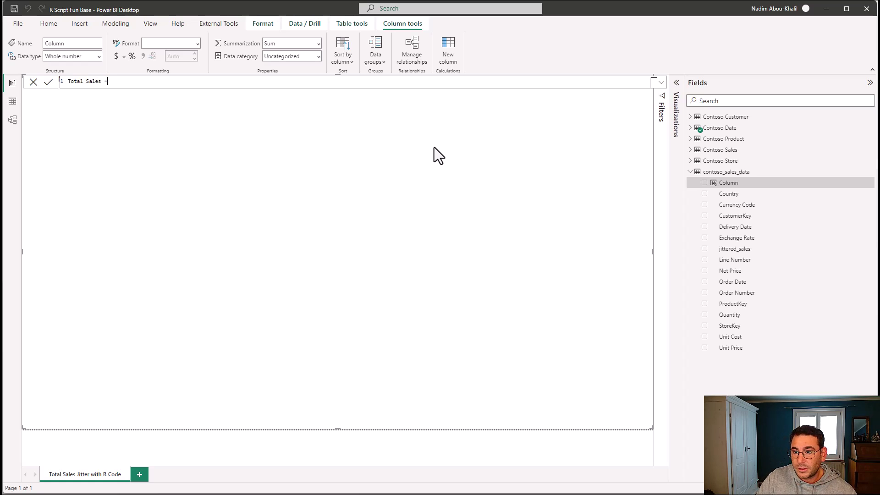
pyautogui.write(' quan')
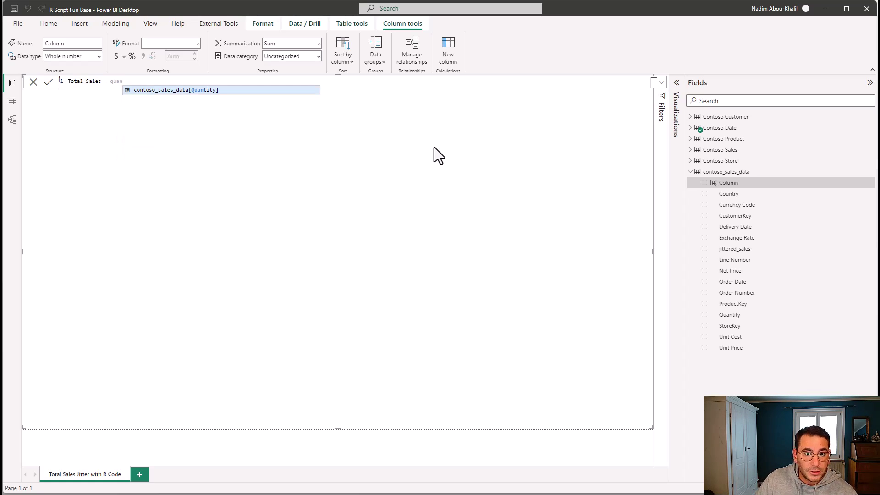
pyautogui.press('Tab')
pyautogui.write('*cost')
pyautogui.press('Tab')
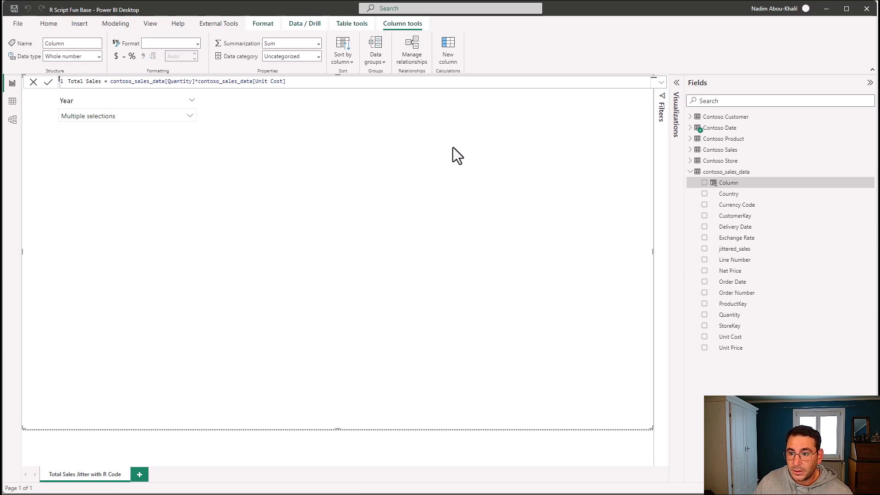
pyautogui.press('Return')
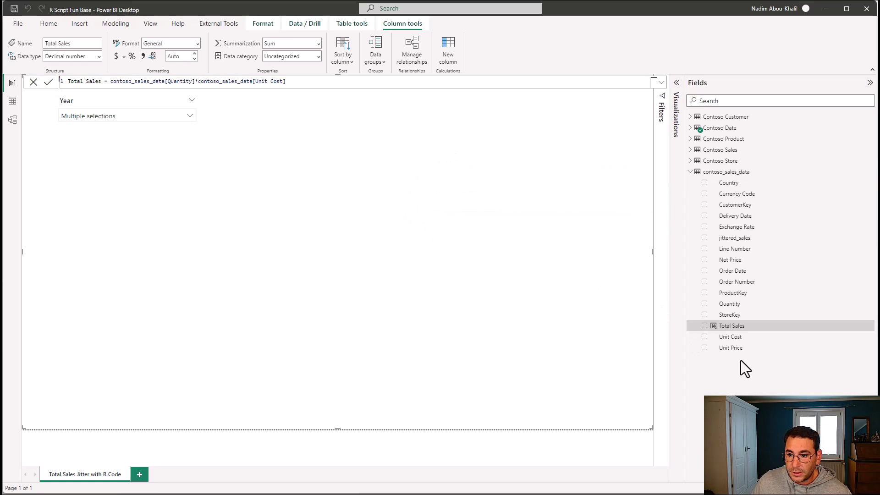
# Step: Start a new measure named Total Sales Jitter
pyautogui.click(732, 183)
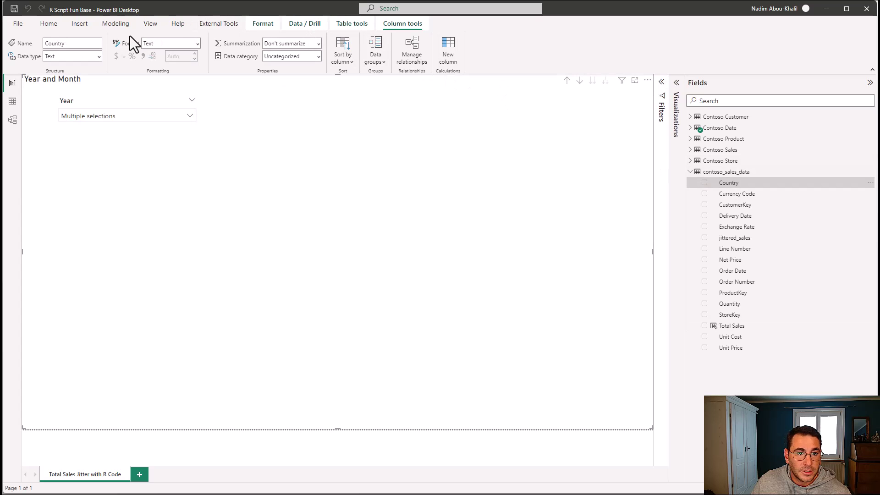
pyautogui.click(51, 25)
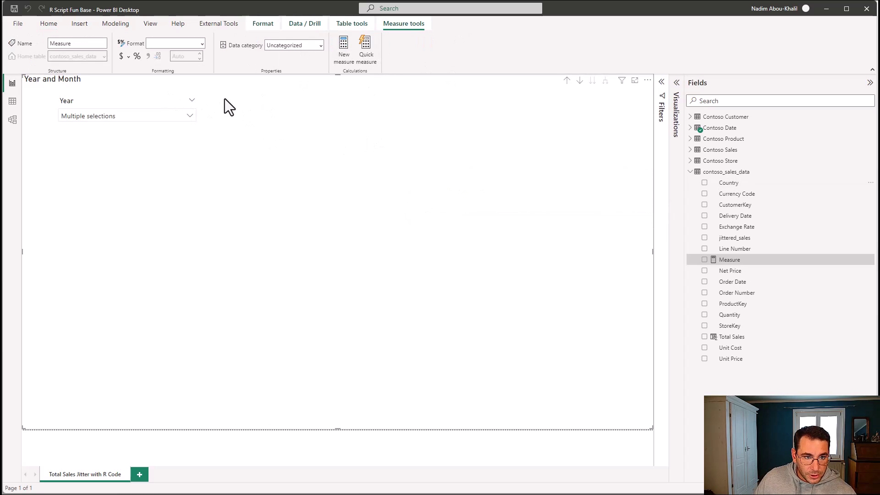
pyautogui.write('Total Sales Jitter')
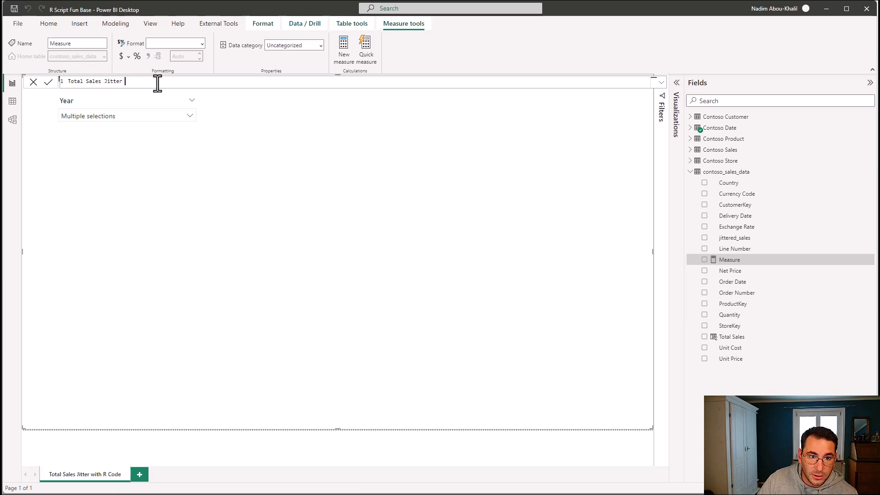
# Step: Enter the formula CALCULATE(SUM(contoso_sales_data[Total Sales])) and commit the measure
pyautogui.write('= CALCULATE(')
pyautogui.write('sau')
pyautogui.press('BackSpace')
pyautogui.press('BackSpace')
pyautogui.write('i')
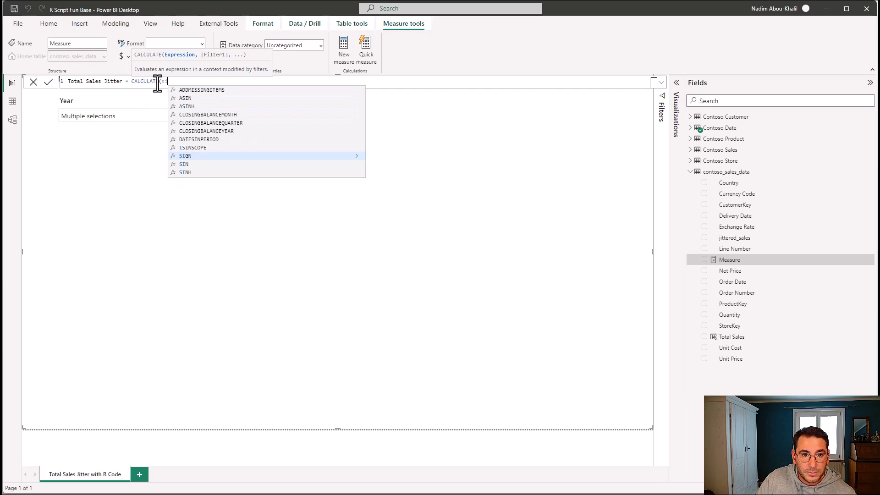
pyautogui.press('BackSpace')
pyautogui.write('um')
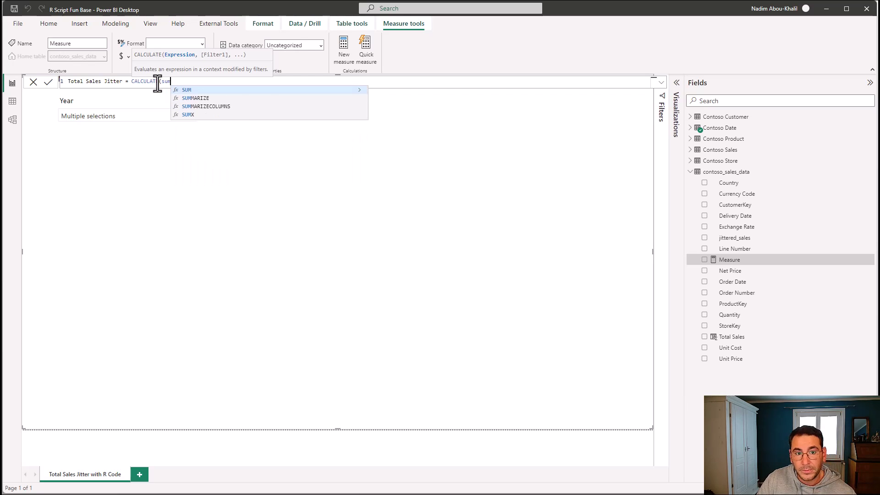
pyautogui.press('Tab')
pyautogui.write('total')
pyautogui.press('Down')
pyautogui.press('Down')
pyautogui.press('Tab')
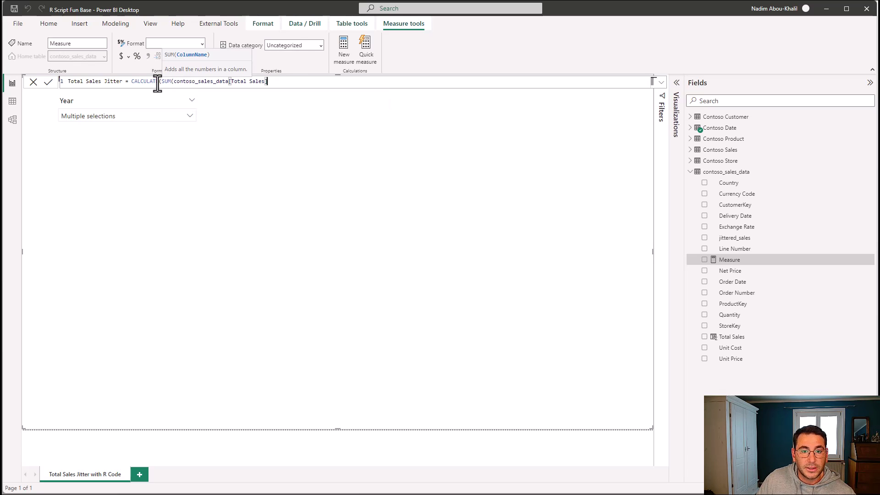
pyautogui.write(')')
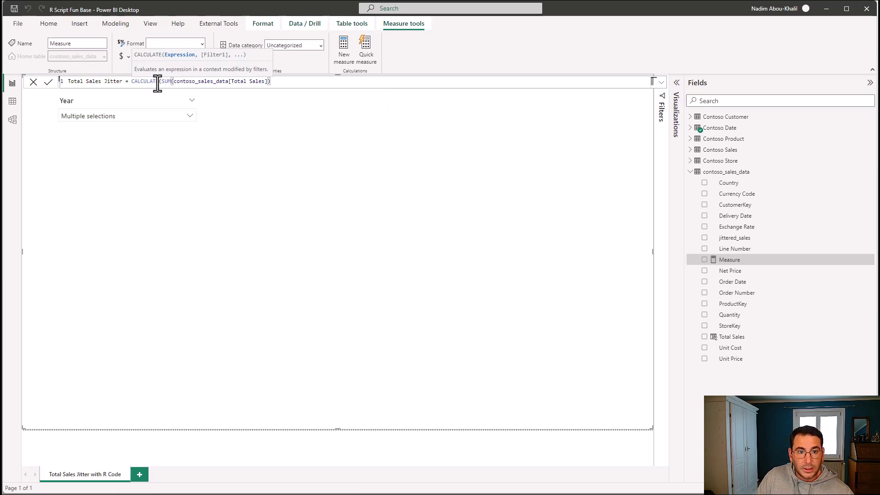
pyautogui.press('Return')
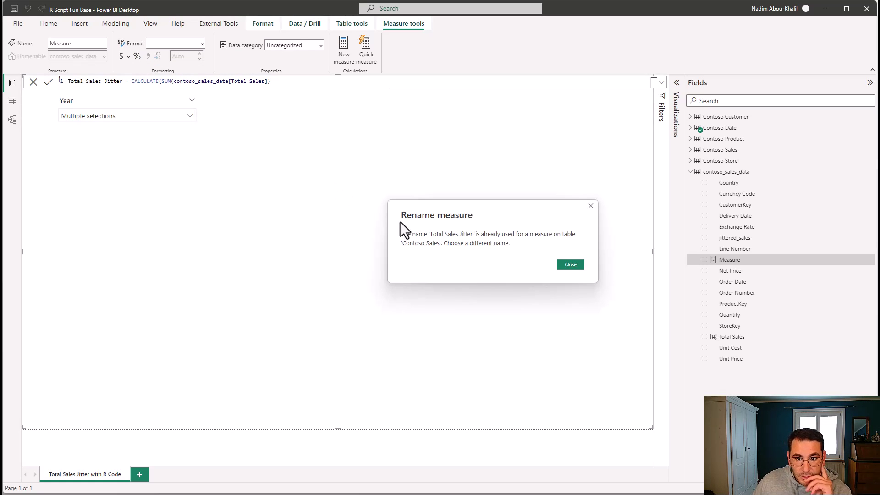
# Step: Dismiss the duplicate-name errors and rename the measure to Total Jitter Sales
pyautogui.click(570, 264)
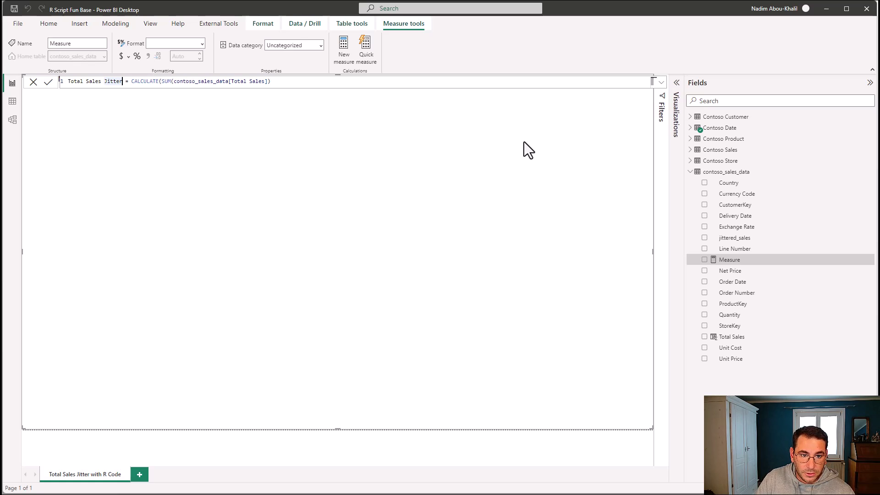
pyautogui.press('BackSpace')
pyautogui.press('BackSpace')
pyautogui.press('BackSpace')
pyautogui.press('BackSpace')
pyautogui.press('BackSpace')
pyautogui.press('BackSpace')
pyautogui.press('BackSpace')
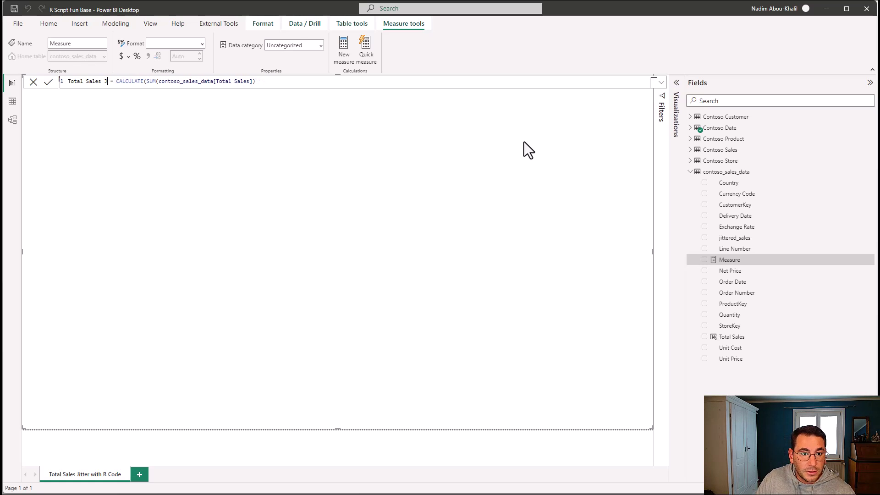
pyautogui.press('Return')
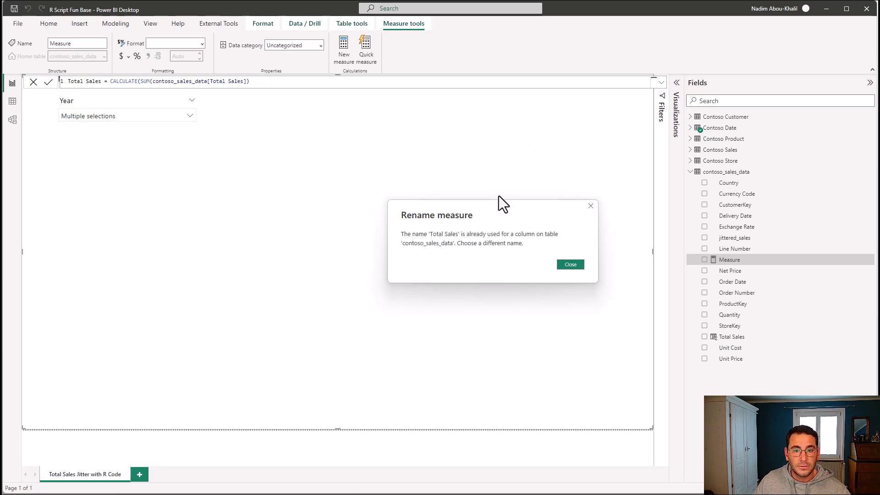
pyautogui.click(571, 264)
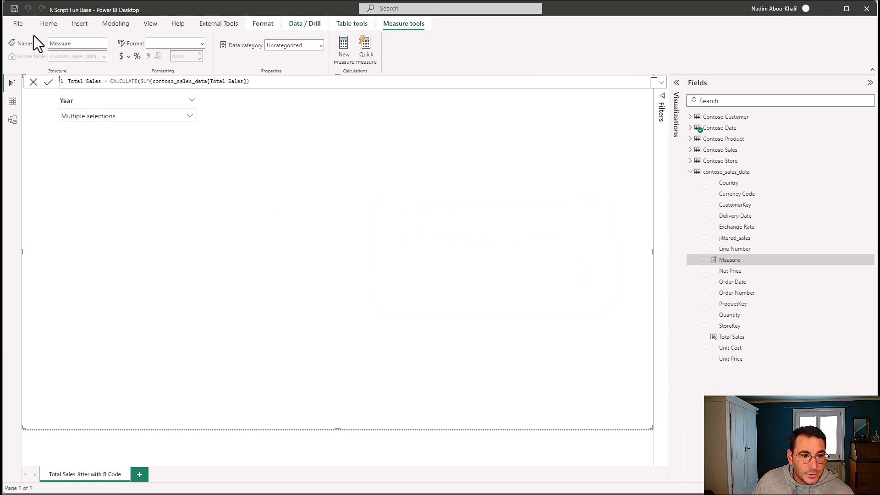
pyautogui.click(87, 81)
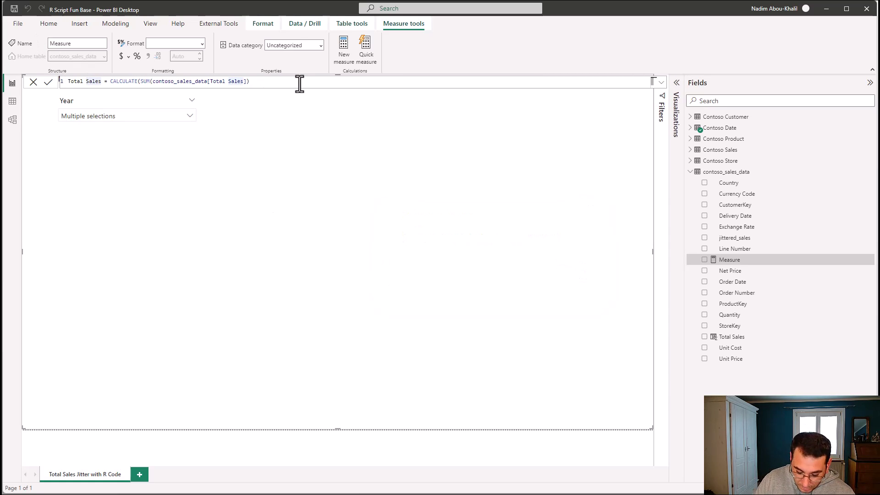
pyautogui.write('Jitter')
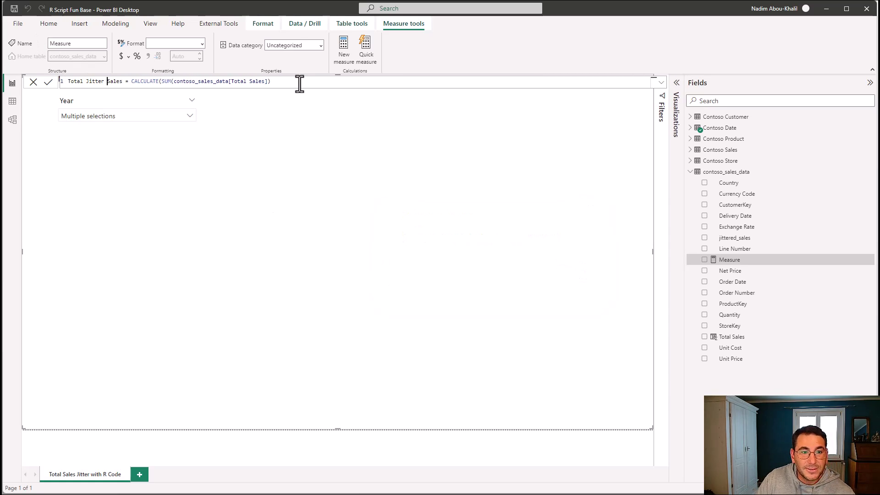
pyautogui.press('Return')
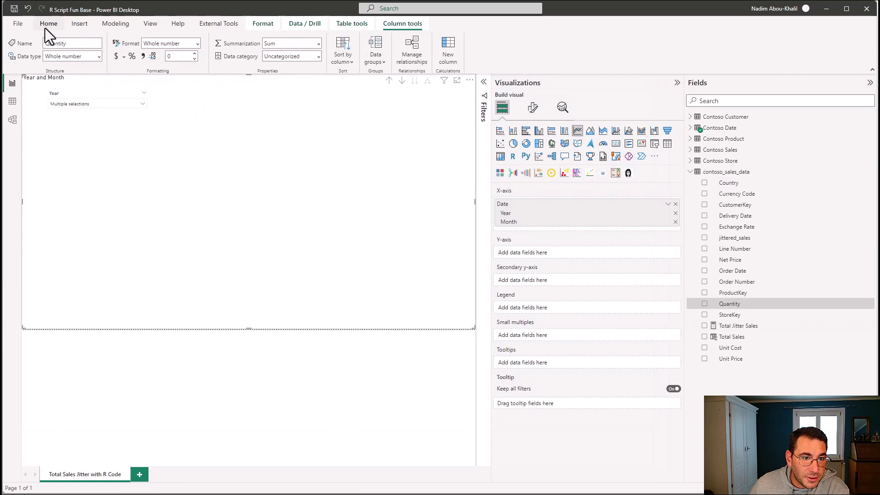
# Step: In Power Query, set contoso_sales_data's Delivery Date to the Date type, then Close & Apply
pyautogui.click(47, 23)
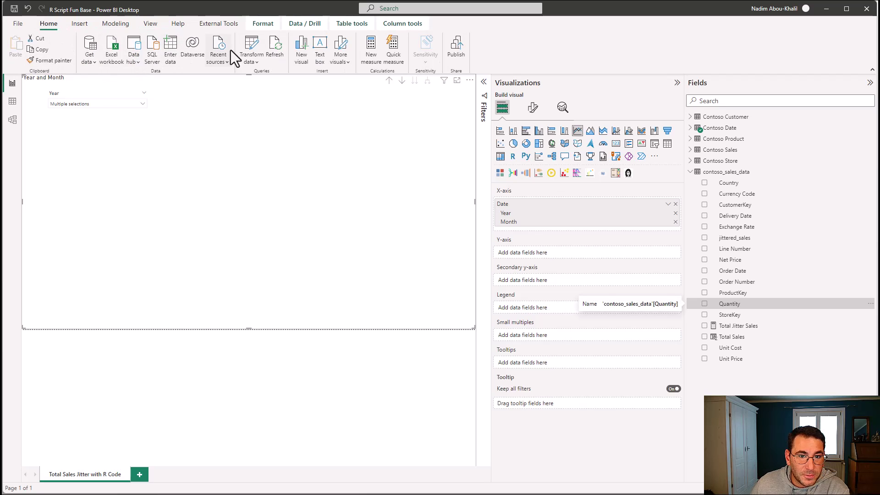
pyautogui.click(252, 46)
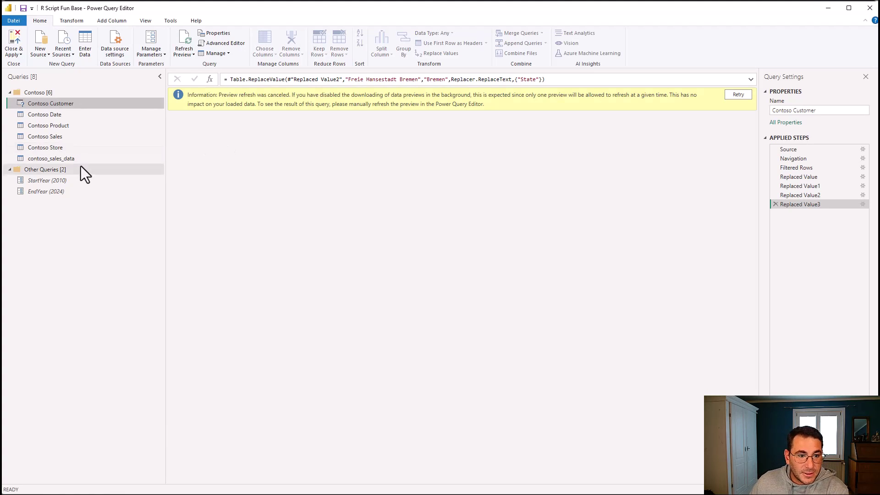
pyautogui.click(78, 158)
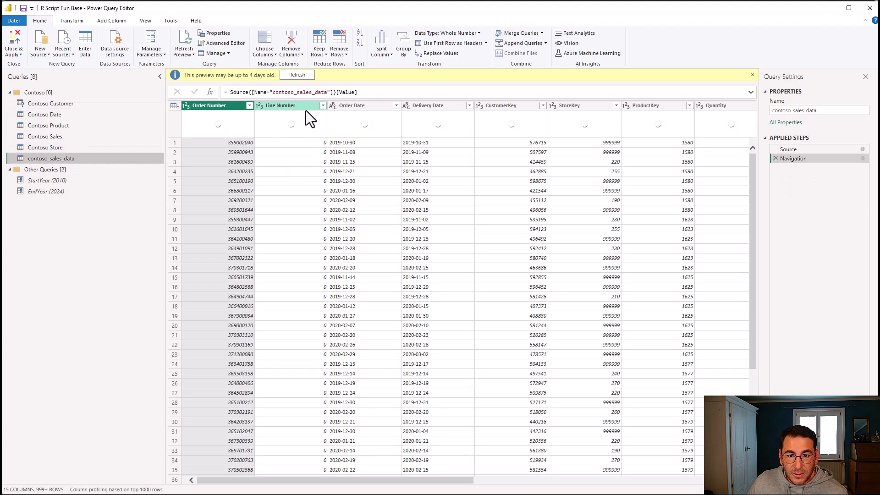
pyautogui.click(432, 108)
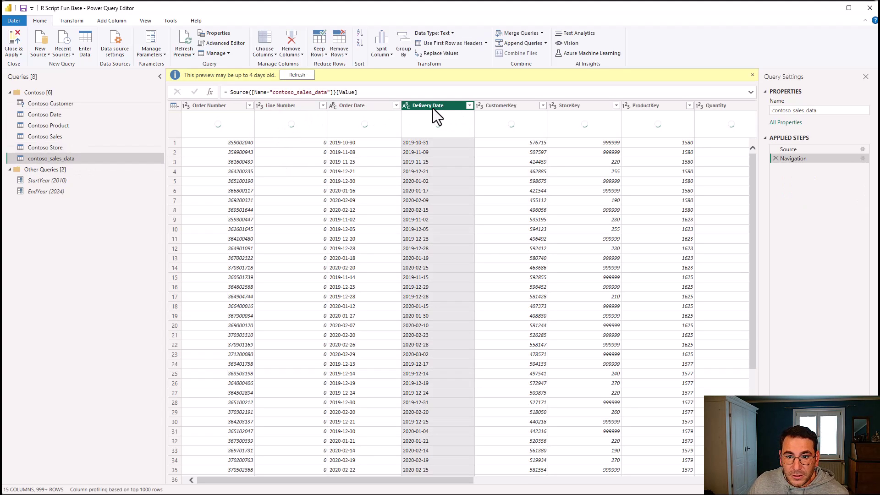
pyautogui.click(75, 21)
pyautogui.click(133, 34)
pyautogui.click(119, 94)
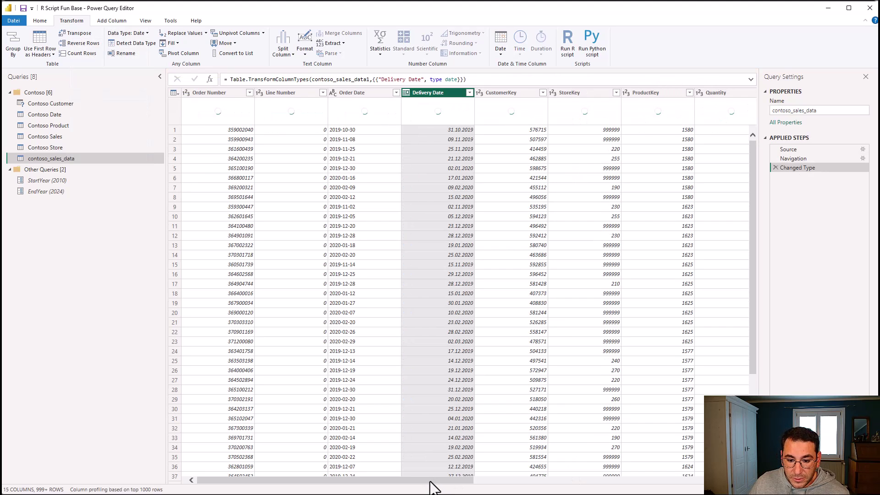
pyautogui.moveTo(437, 480); pyautogui.dragTo(391, 477)
pyautogui.click(41, 21)
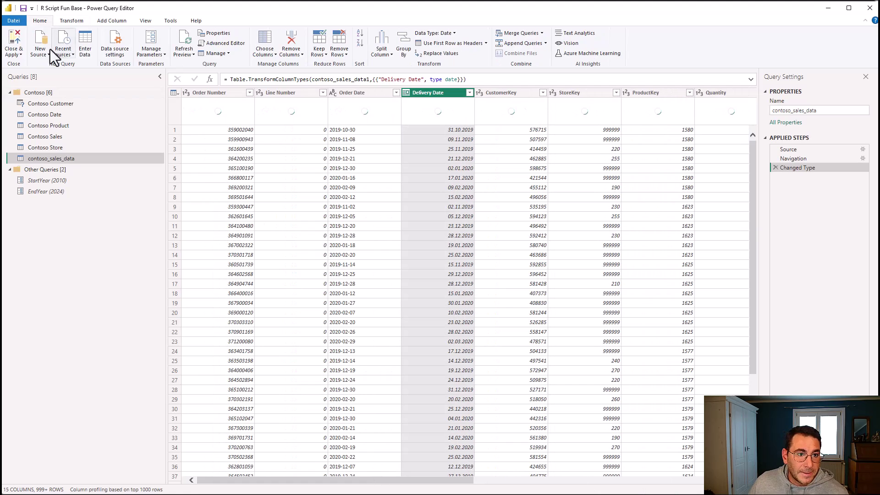
pyautogui.click(14, 41)
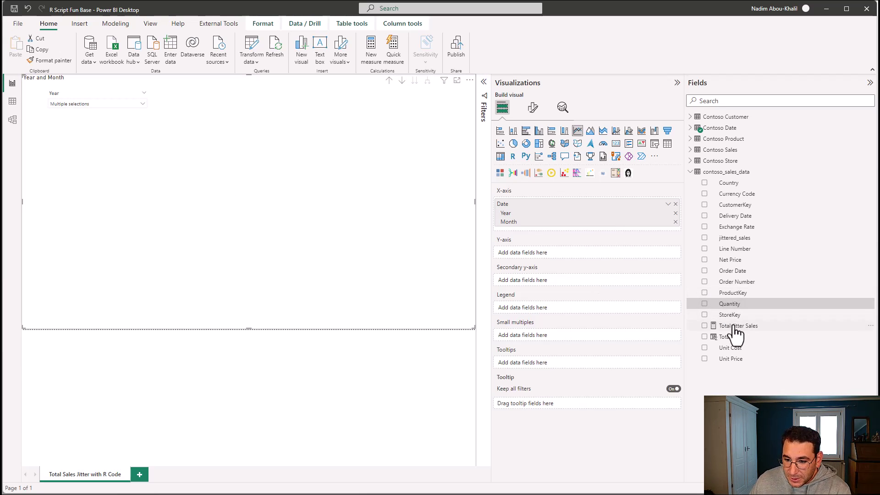
# Step: Plot Total Jitter Sales on the chart's y-axis and expand the Analytics trend line settings
pyautogui.moveTo(734, 327); pyautogui.dragTo(540, 253)
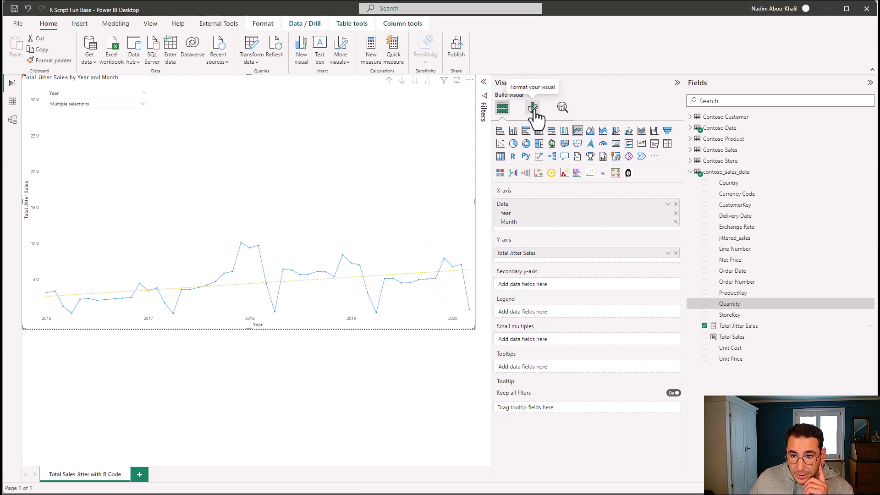
pyautogui.click(561, 108)
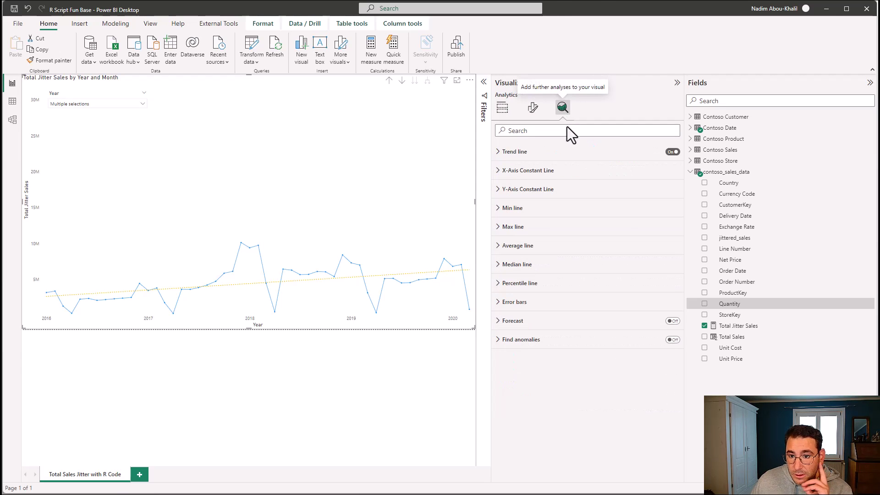
pyautogui.click(559, 152)
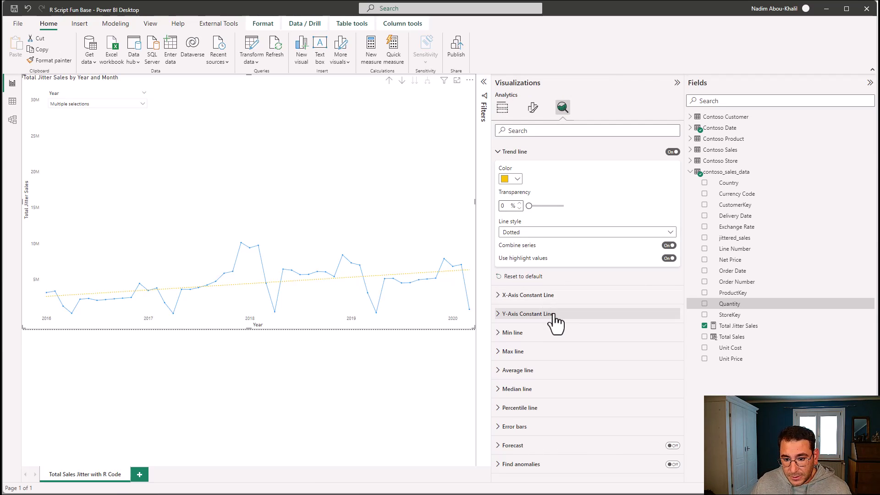
# Step: Turn on the chart forecast with a length of 12 points and apply it
pyautogui.click(515, 152)
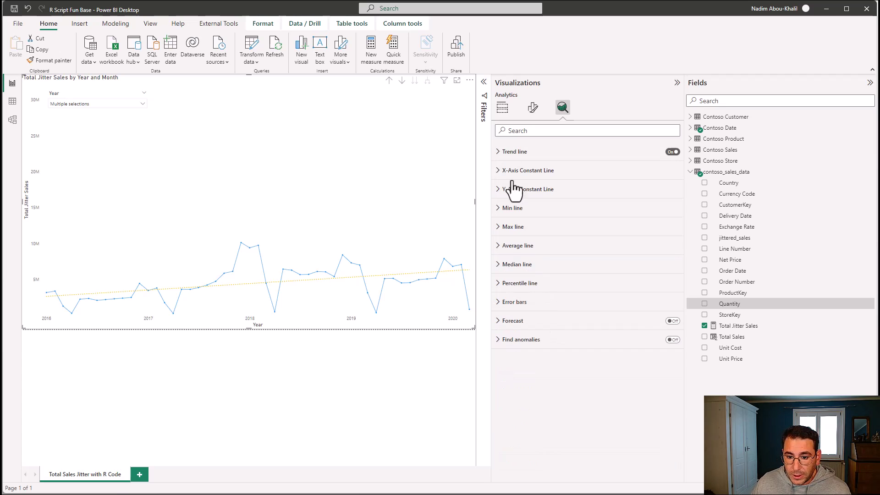
pyautogui.click(552, 324)
pyautogui.click(672, 321)
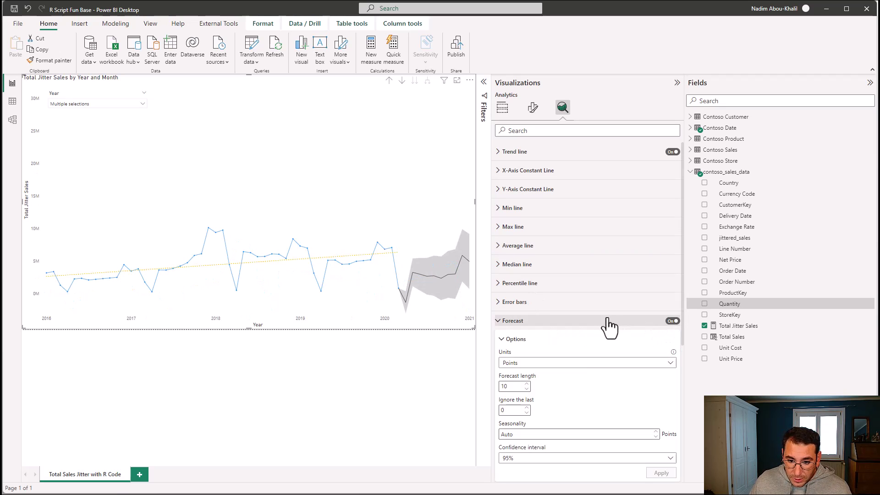
pyautogui.scroll(-2, 592, 348)
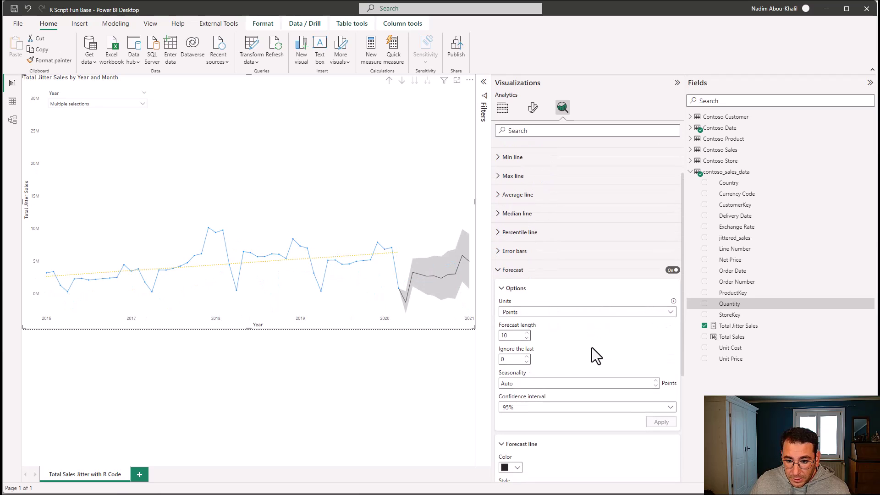
pyautogui.click(527, 333)
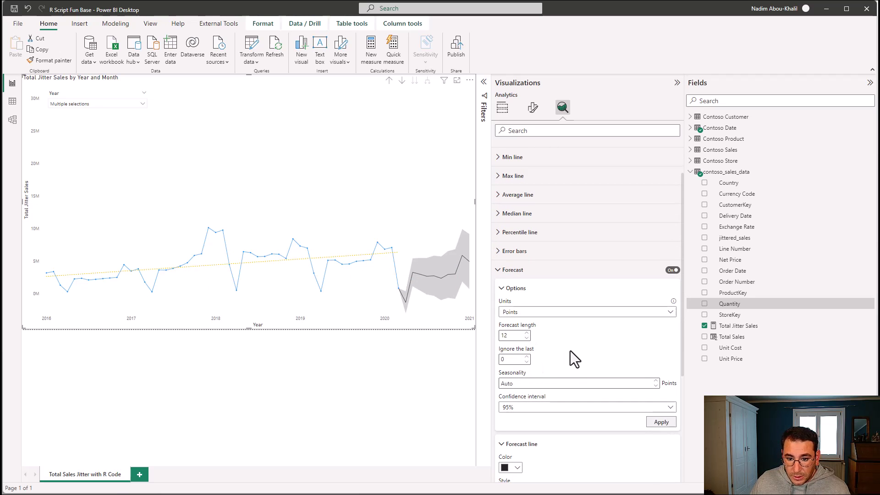
pyautogui.click(580, 384)
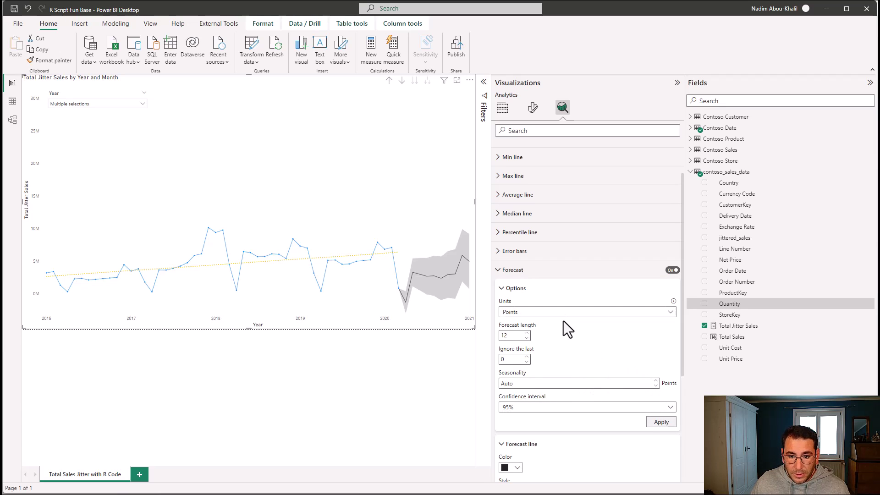
pyautogui.click(671, 424)
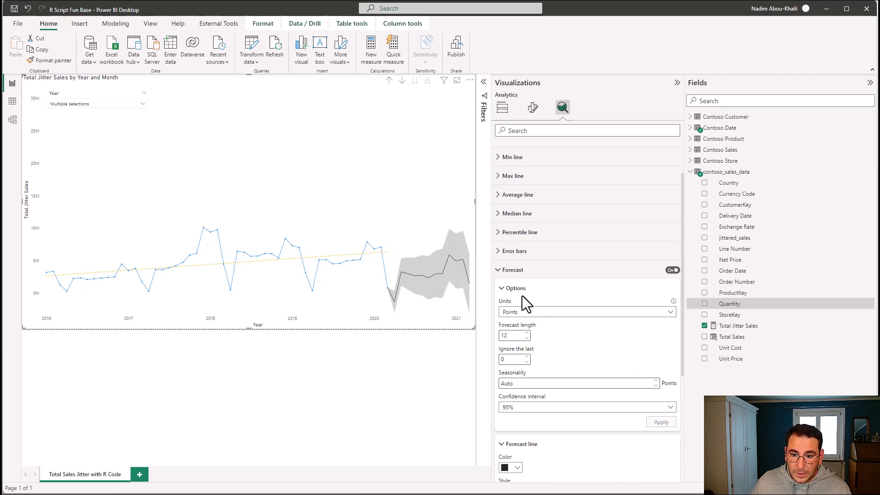
# Step: Set the forecast line and band colour to a darker yellow
pyautogui.scroll(-3, 564, 412)
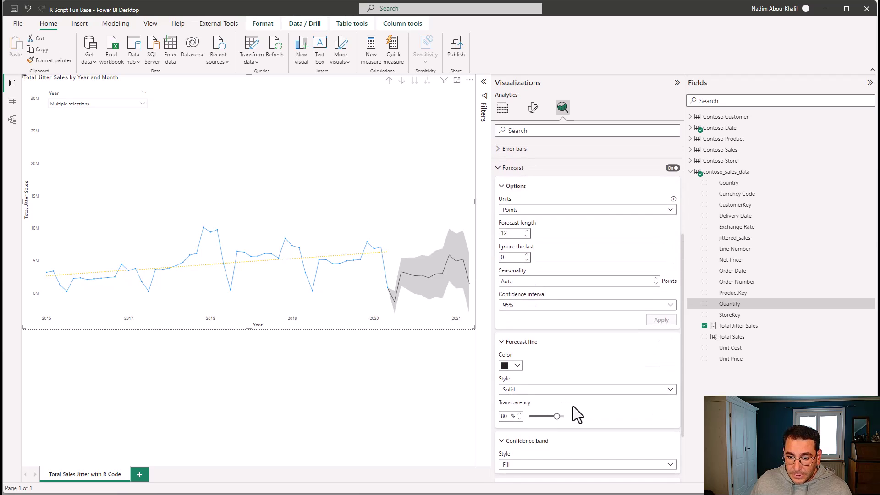
pyautogui.click(507, 365)
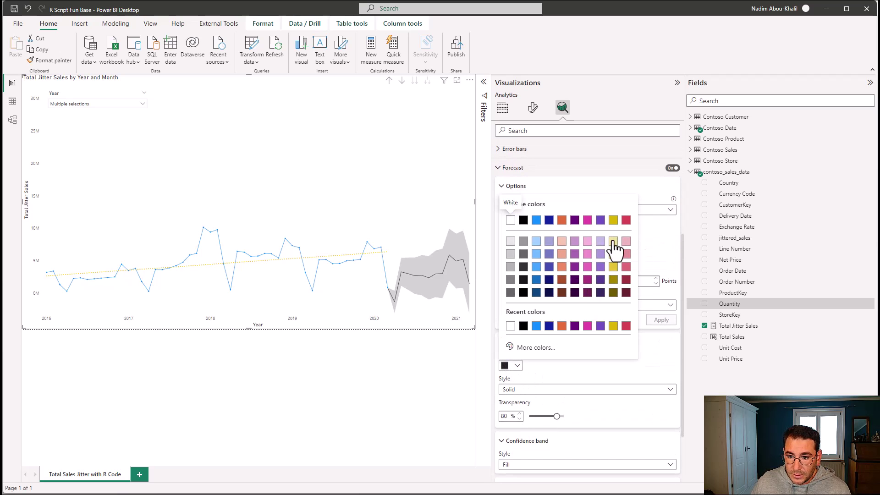
pyautogui.click(614, 253)
pyautogui.click(511, 365)
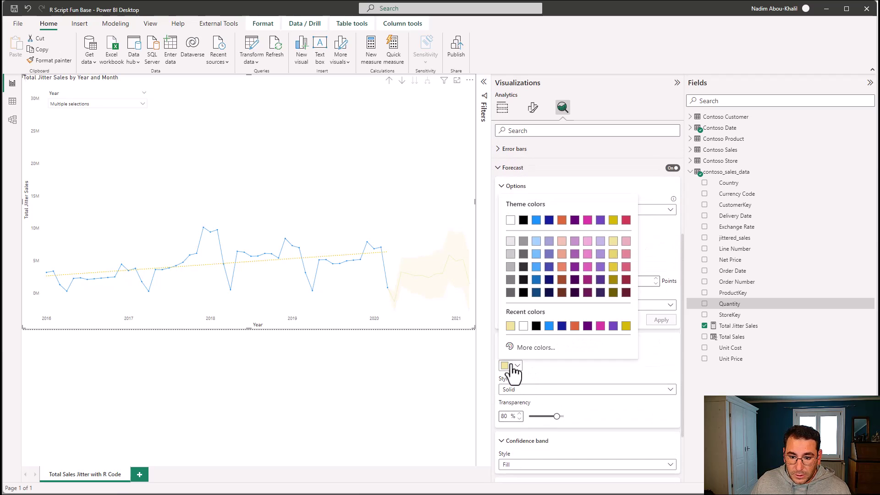
pyautogui.click(613, 267)
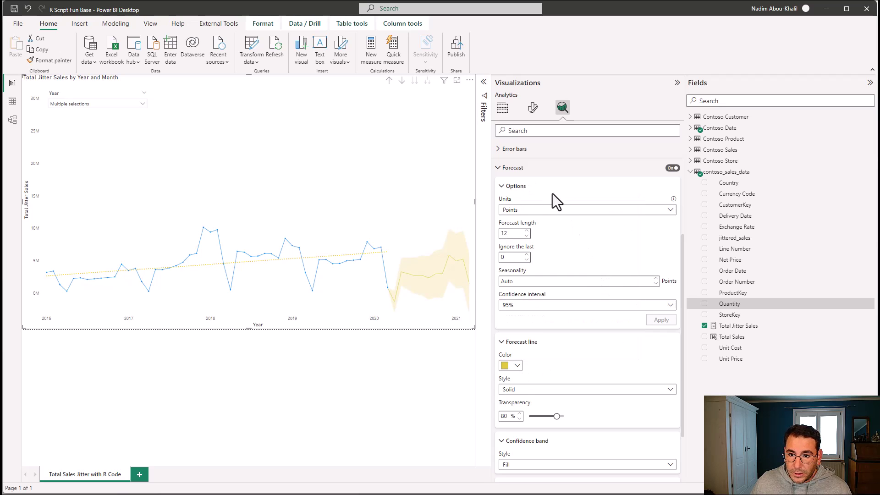
pyautogui.scroll(3, 558, 195)
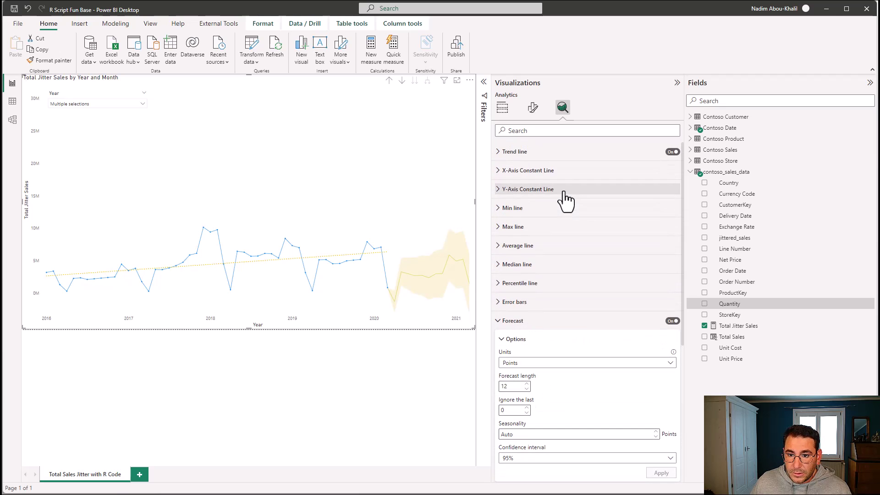
# Step: Set the Total Jitter Sales line colour to dark grey and collapse the Visualizations pane
pyautogui.click(532, 107)
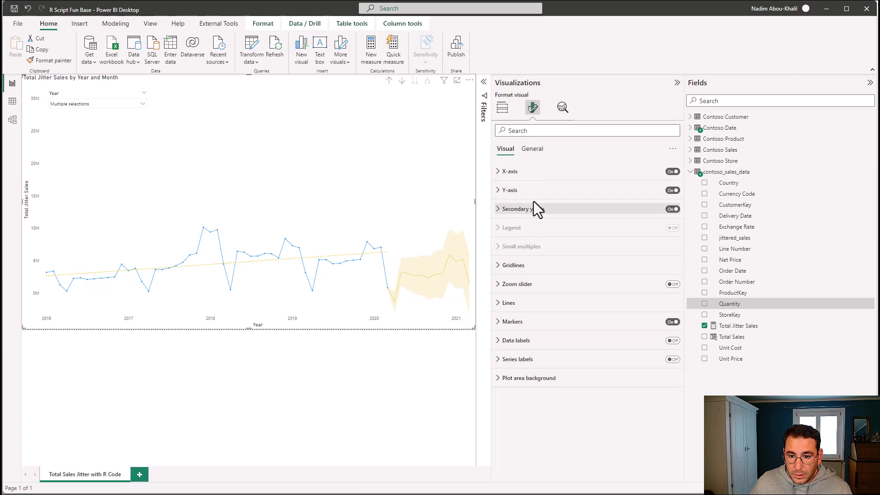
pyautogui.click(527, 303)
pyautogui.scroll(-3, 531, 307)
pyautogui.click(517, 380)
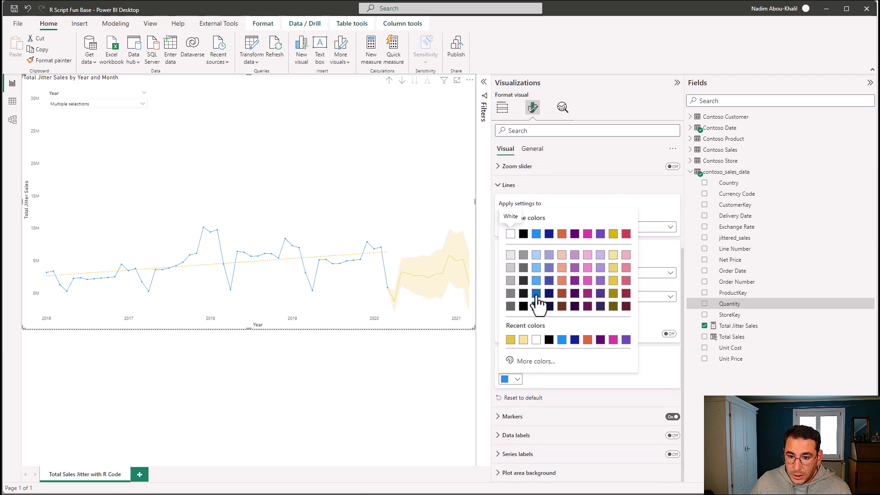
pyautogui.click(524, 269)
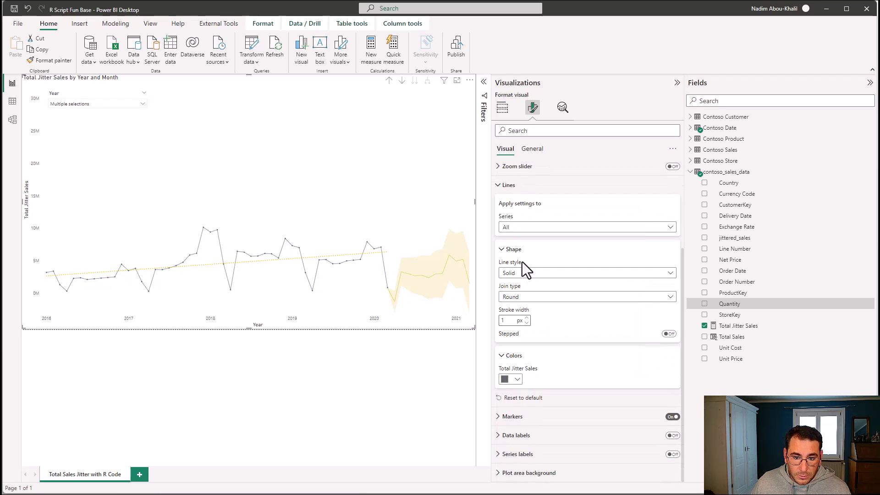
pyautogui.click(677, 82)
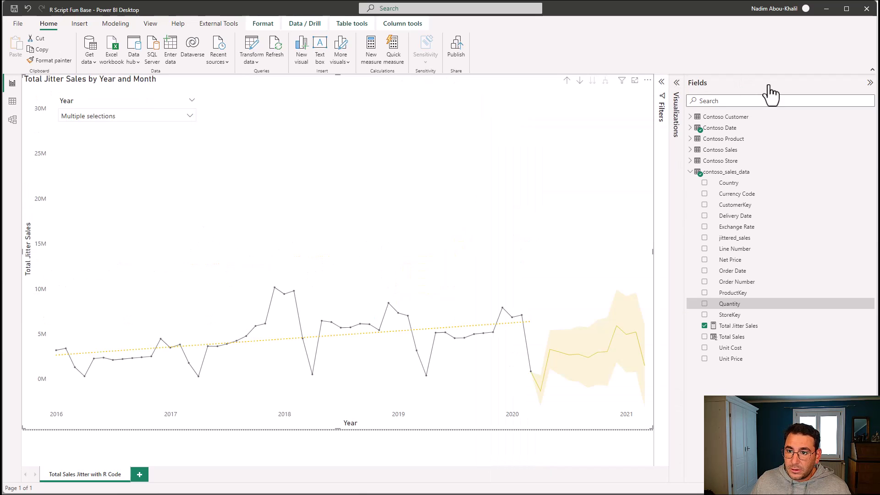
# Step: Collapse the Fields pane and try 2015 in the Year slicer, keeping 2016–2020 shown
pyautogui.click(870, 83)
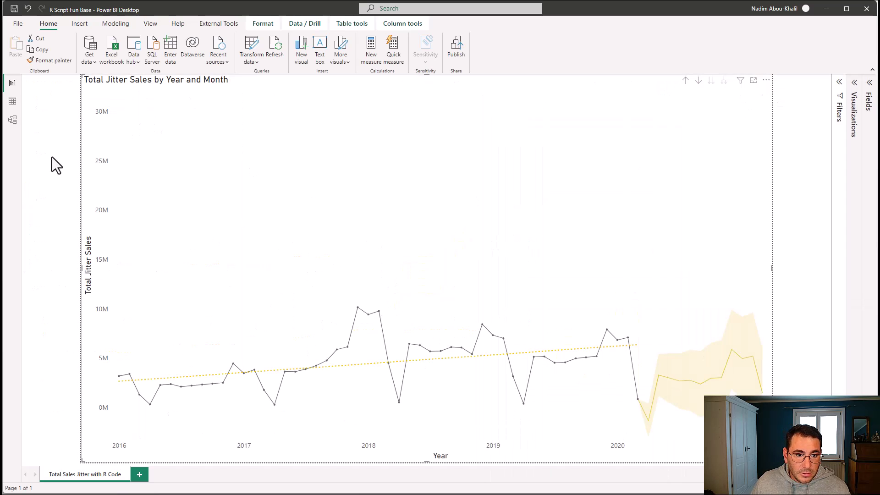
pyautogui.click(68, 160)
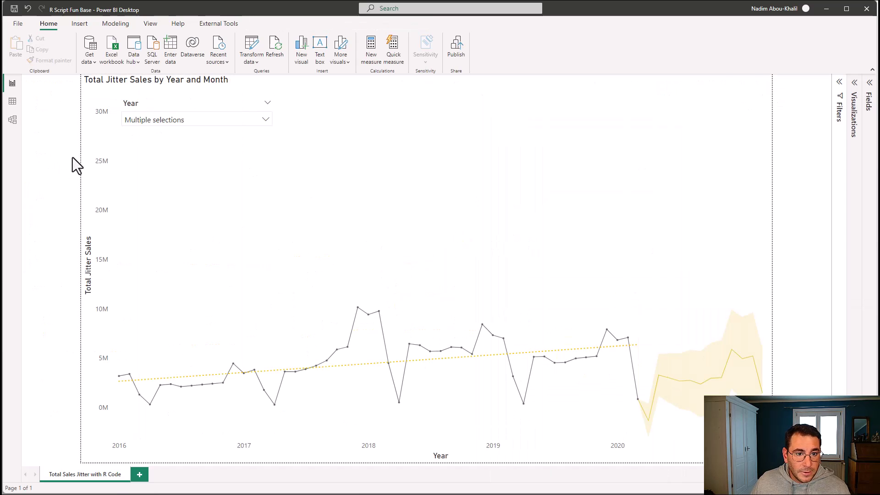
pyautogui.click(158, 123)
pyautogui.scroll(-2, 163, 198)
pyautogui.click(148, 172)
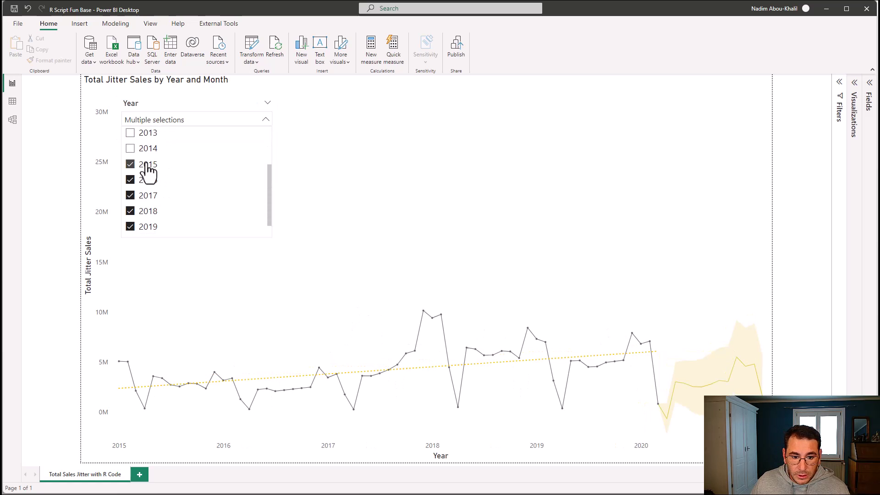
pyautogui.click(147, 166)
pyautogui.click(147, 166)
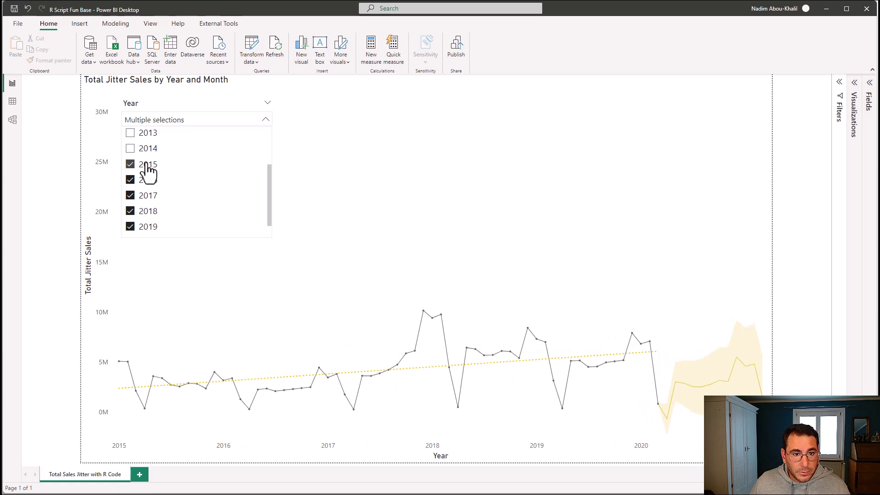
pyautogui.click(167, 119)
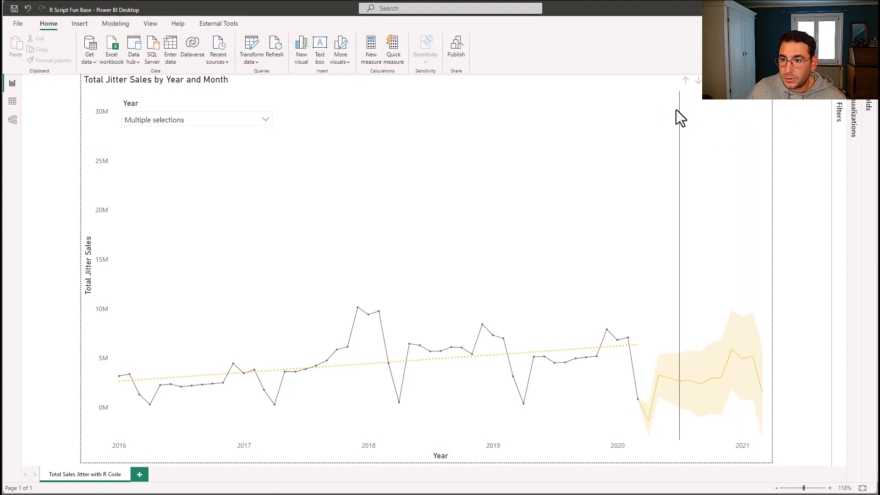
pyautogui.click(676, 109)
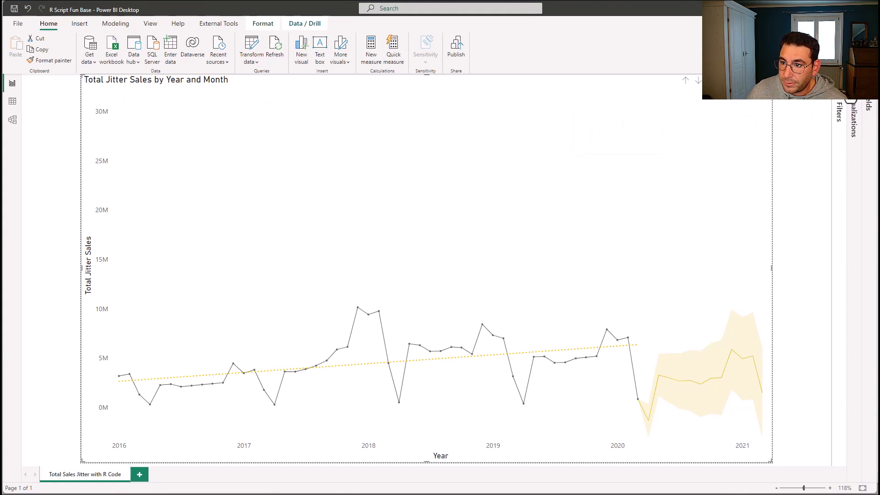
pyautogui.click(853, 119)
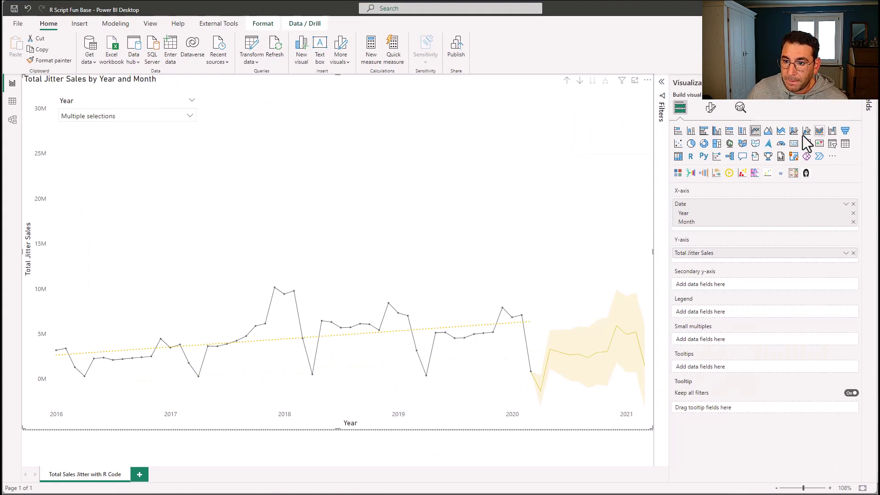
pyautogui.click(710, 108)
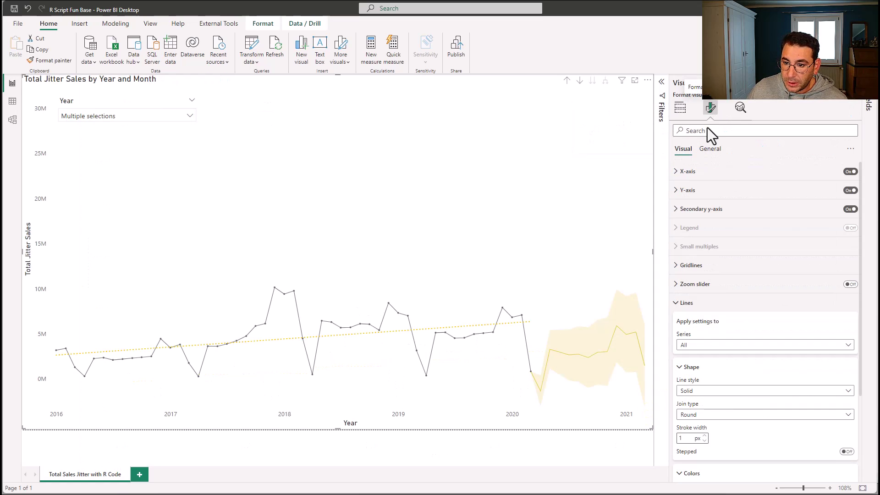
pyautogui.click(688, 192)
pyautogui.click(683, 256)
pyautogui.press('Delete')
pyautogui.write('200000')
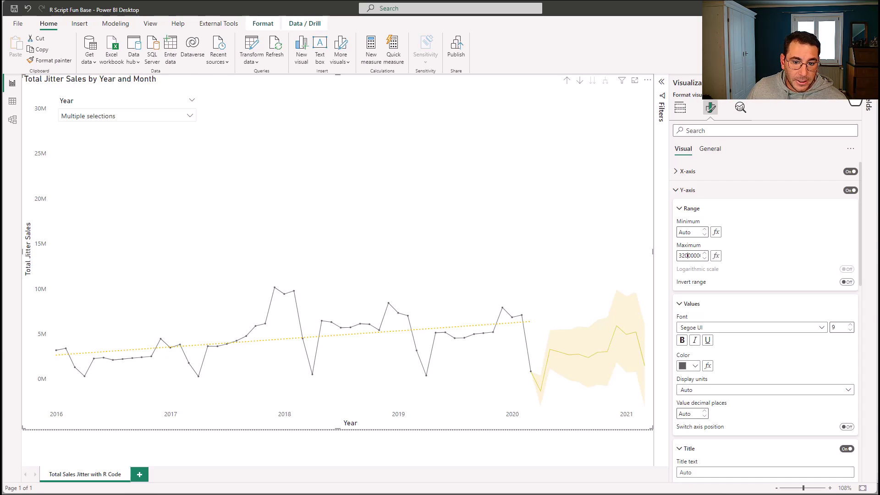
pyautogui.click(856, 82)
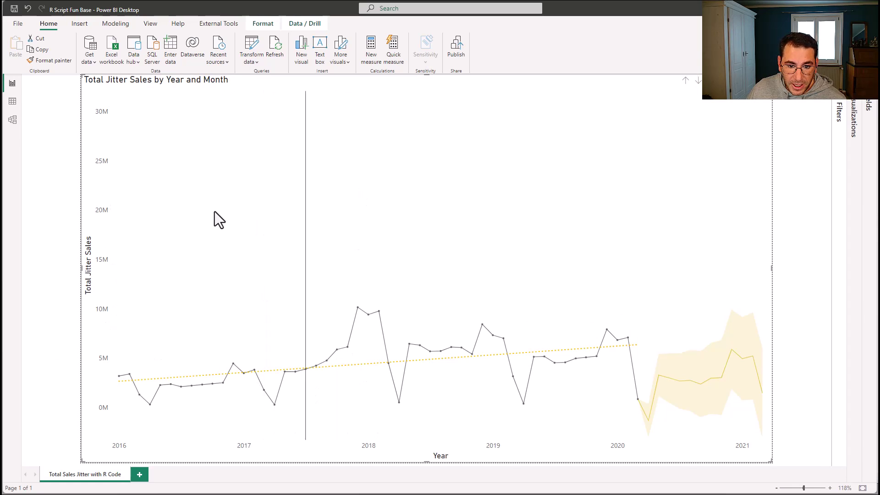
pyautogui.moveTo(182, 203)
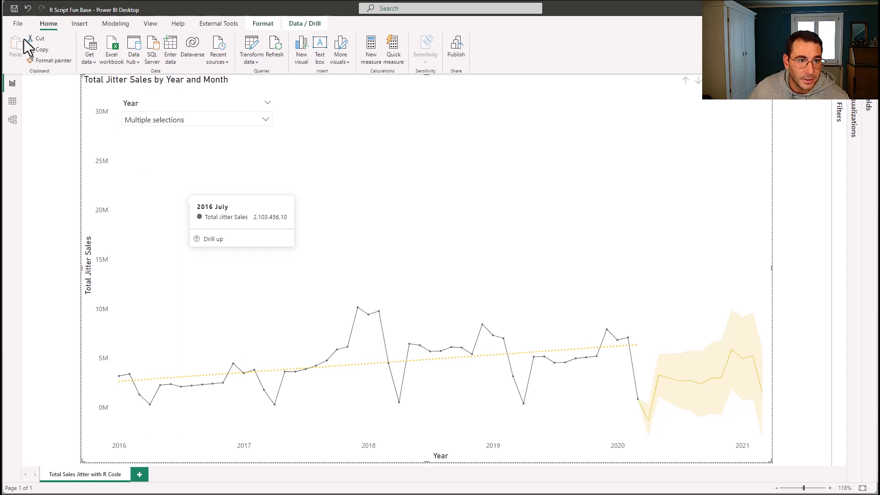